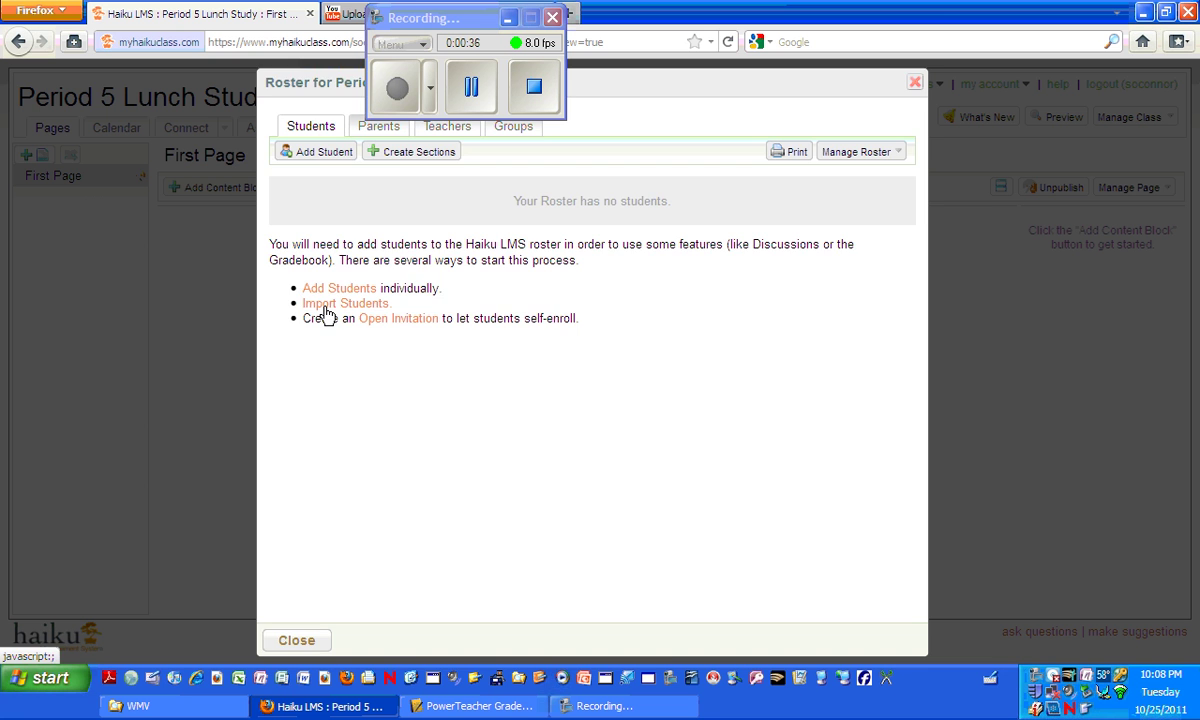
Pick 'Import from CSV file' under Import Students in the Haiku roster, then minimize Firefox.
left_click(326, 304)
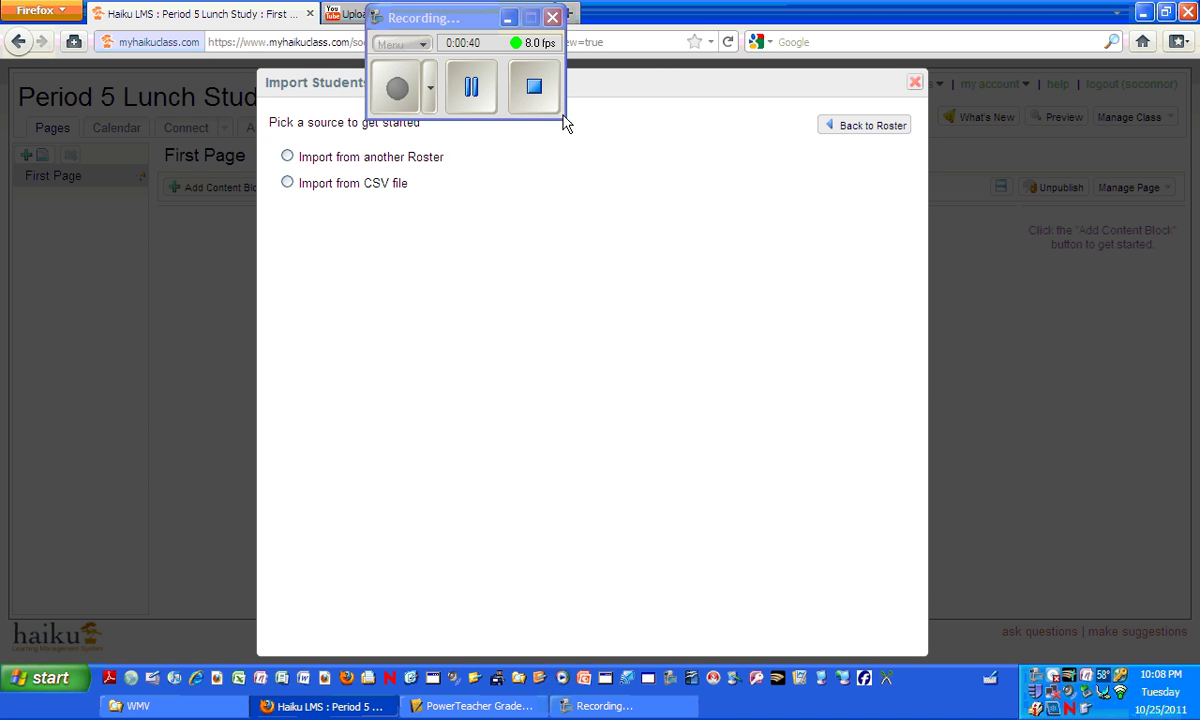
left_click(288, 185)
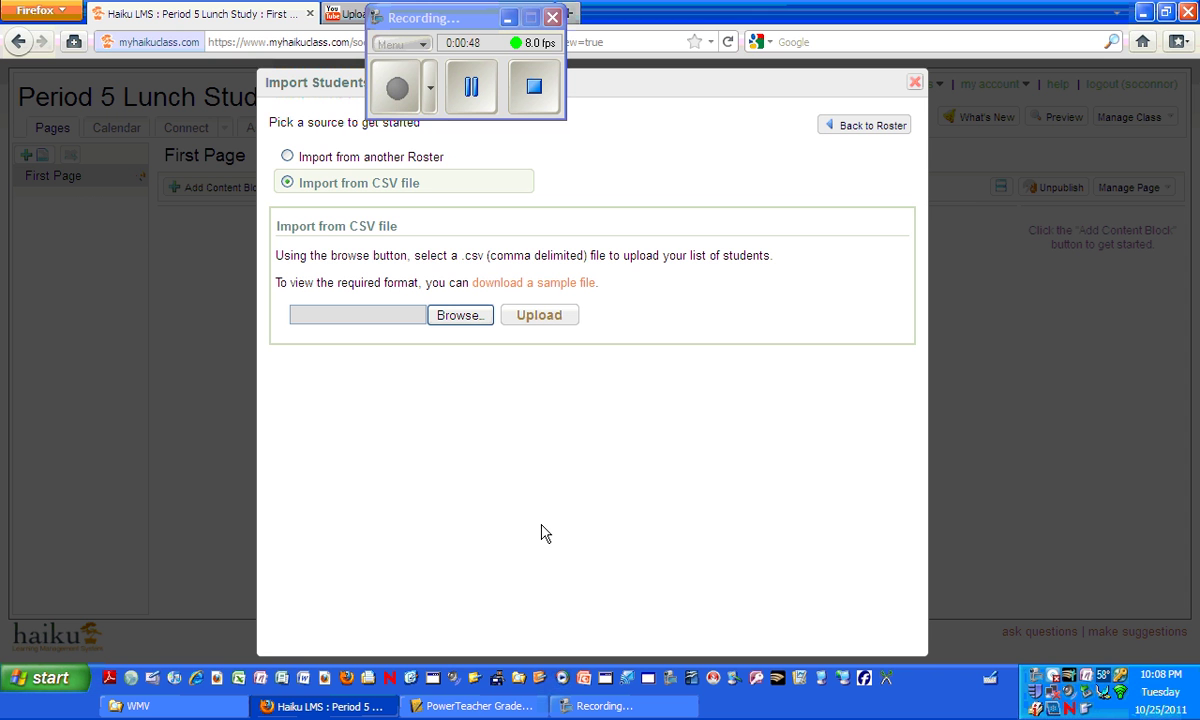
left_click(1145, 12)
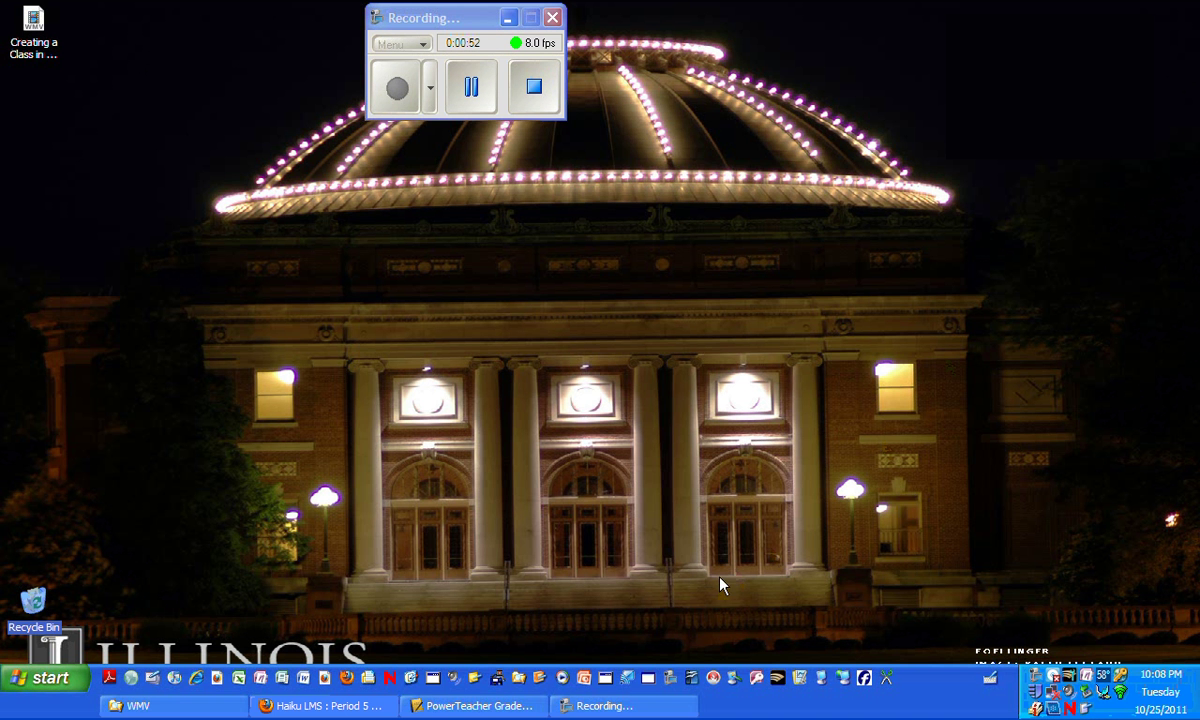
Open the Student Roster report settings for Lunch S1 from PowerTeacher Gradebook's Reports list.
left_click(494, 706)
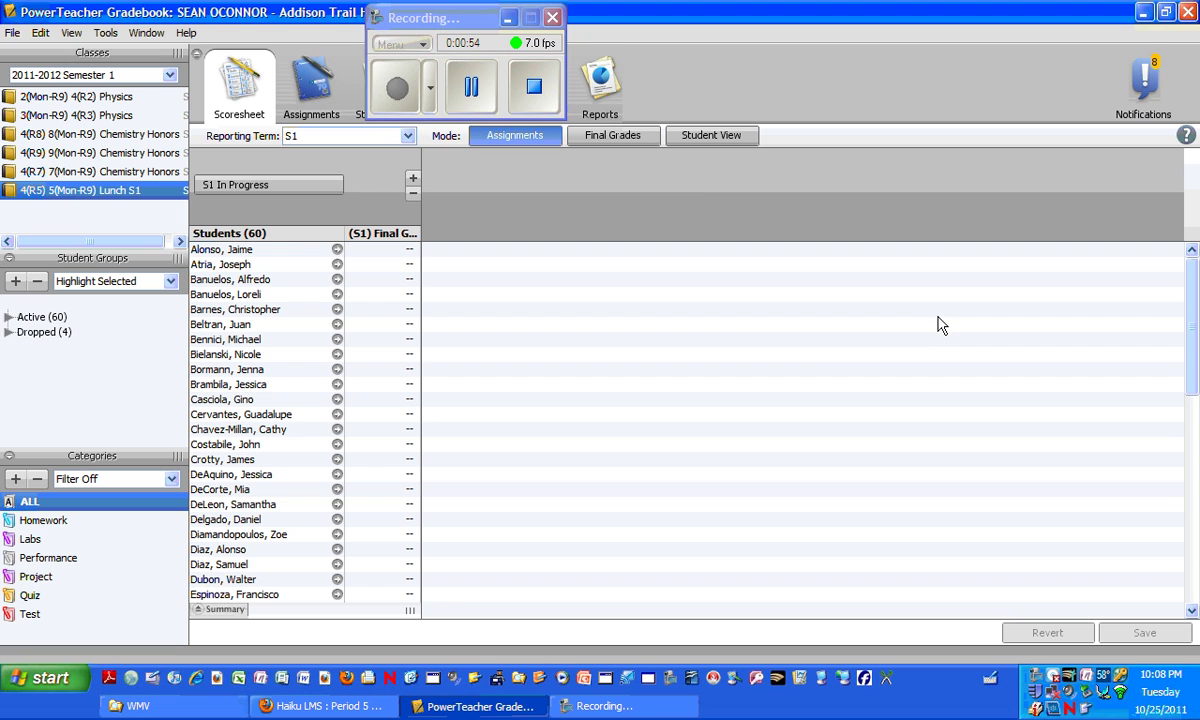
left_click_drag(448, 18, 932, 20)
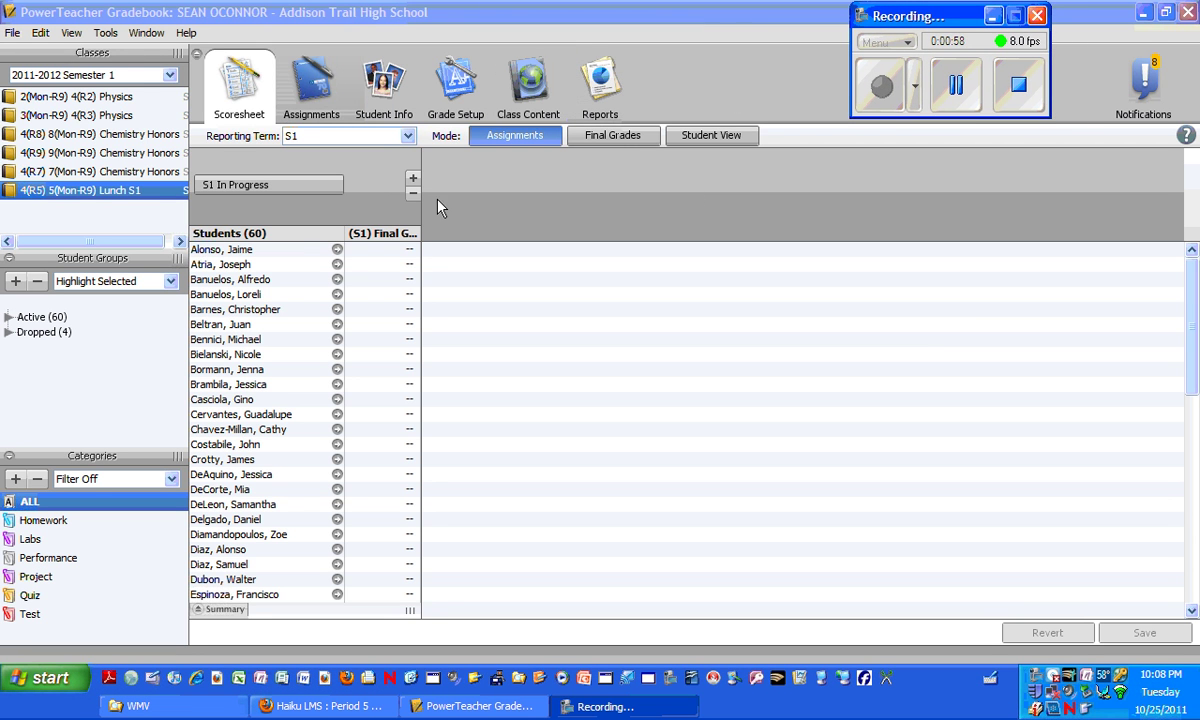
left_click(601, 85)
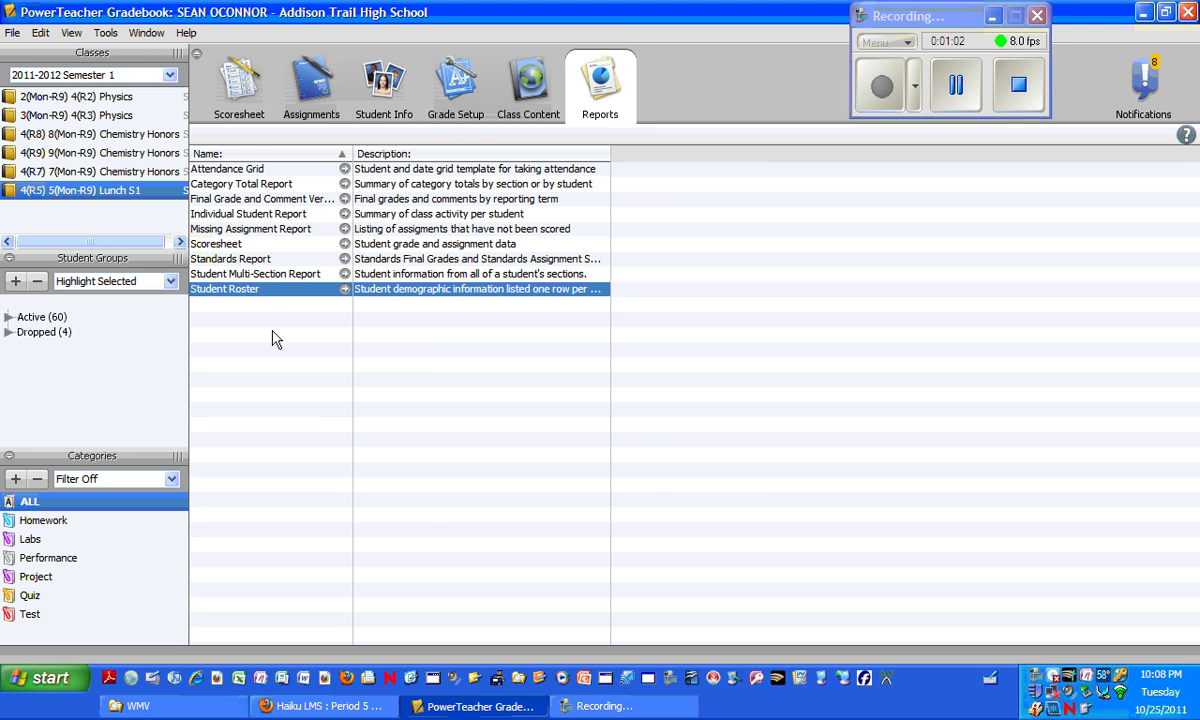
double_click(234, 290)
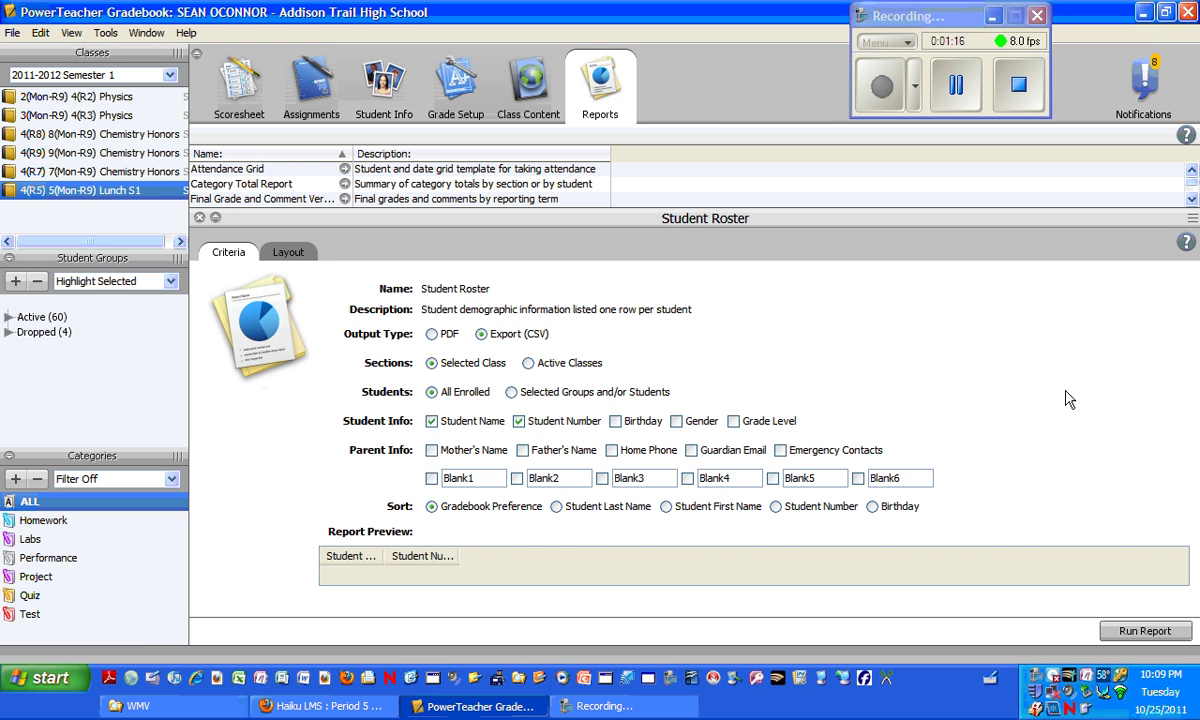
Run the Student Roster report, re-enter the account password, and open the resulting CSV in Excel.
left_click(1140, 630)
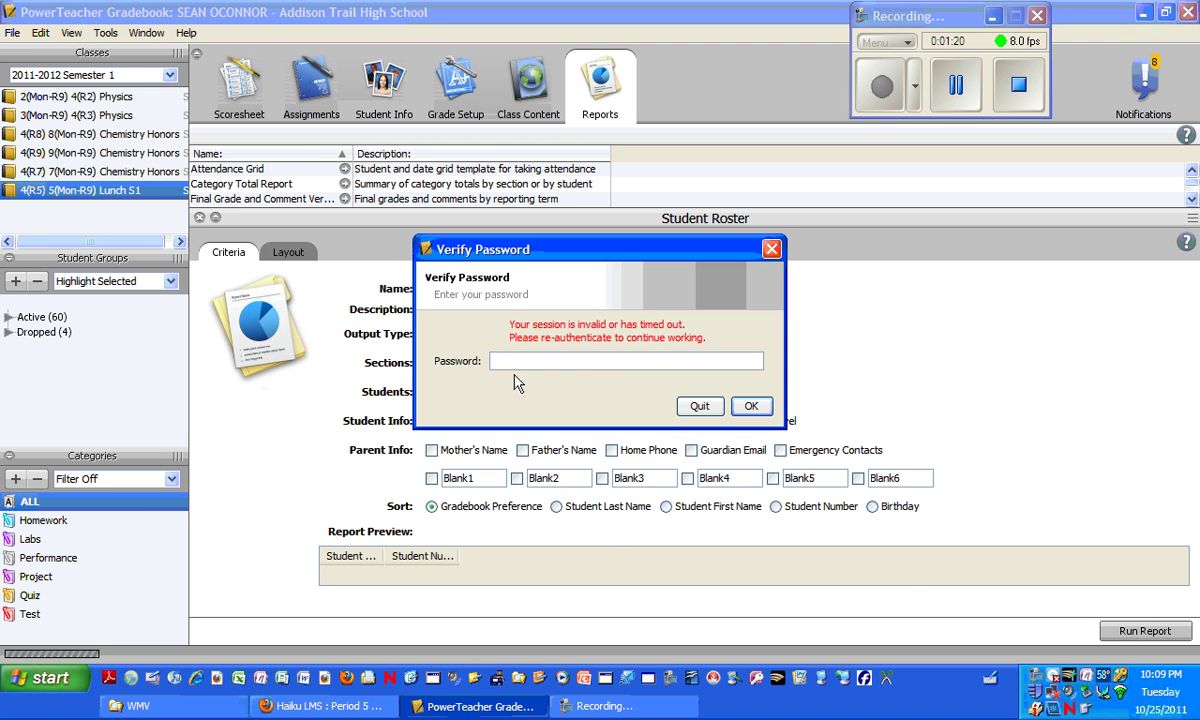
type("*******")
key("Return")
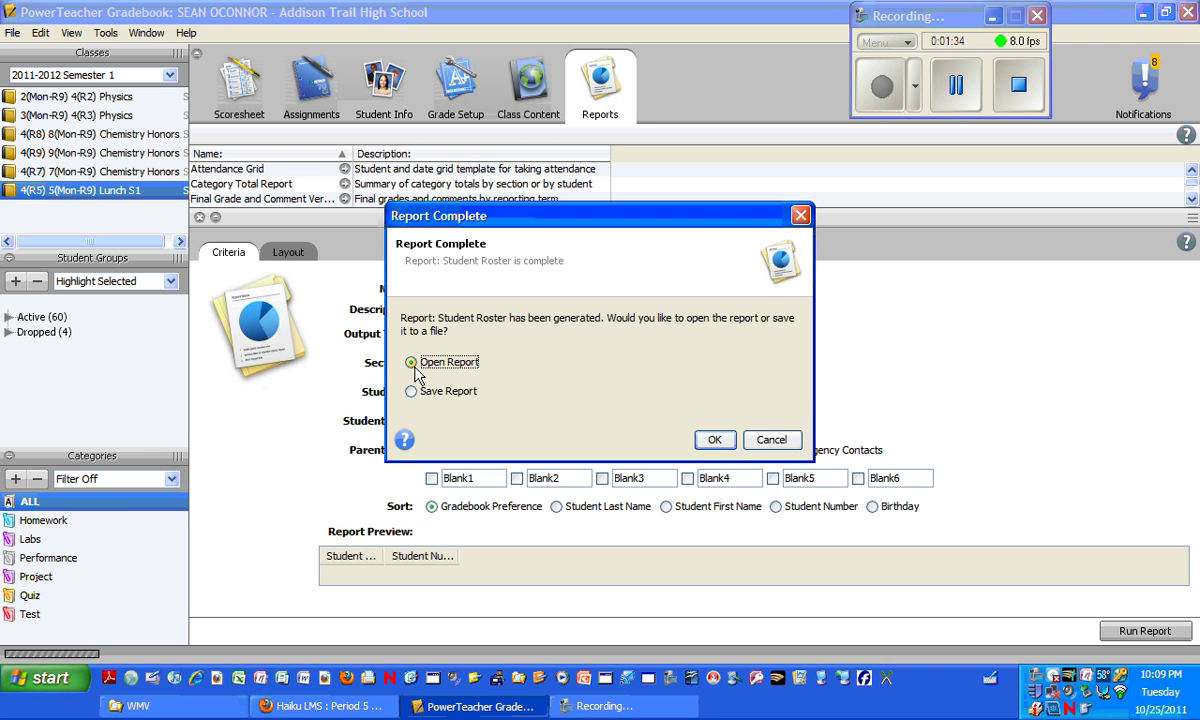
left_click(713, 440)
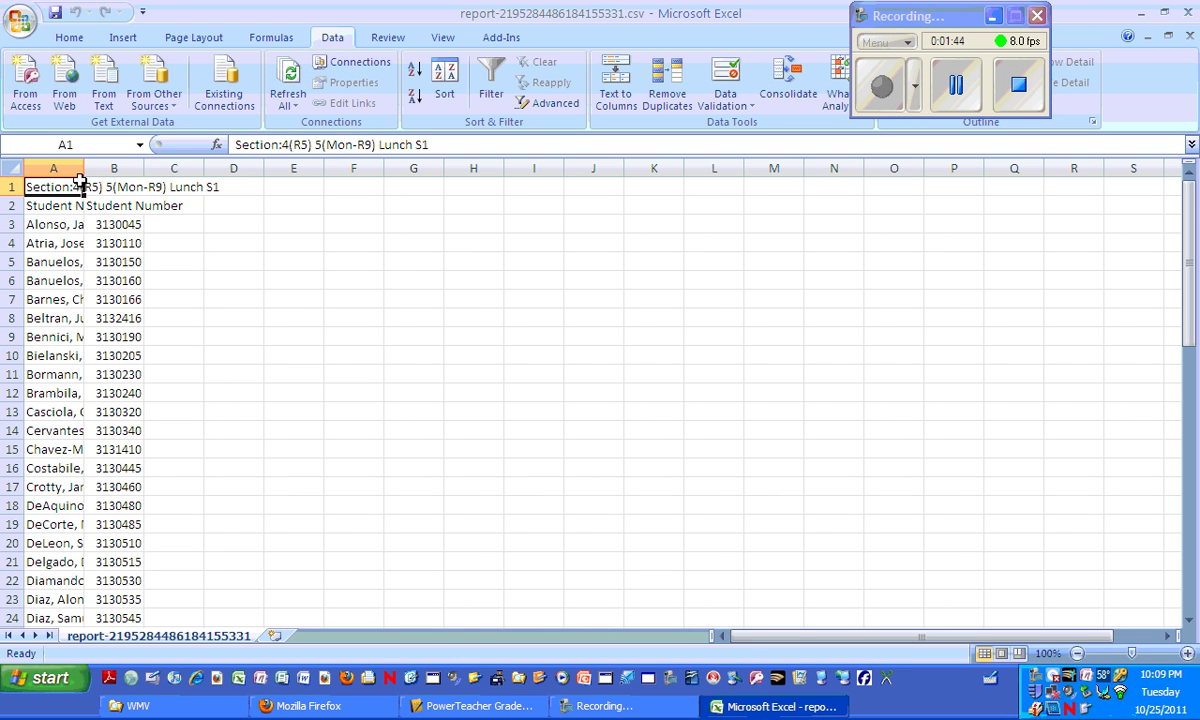
Widen column A, copy the student names into column C, and clear column A.
left_click_drag(84, 168, 182, 168)
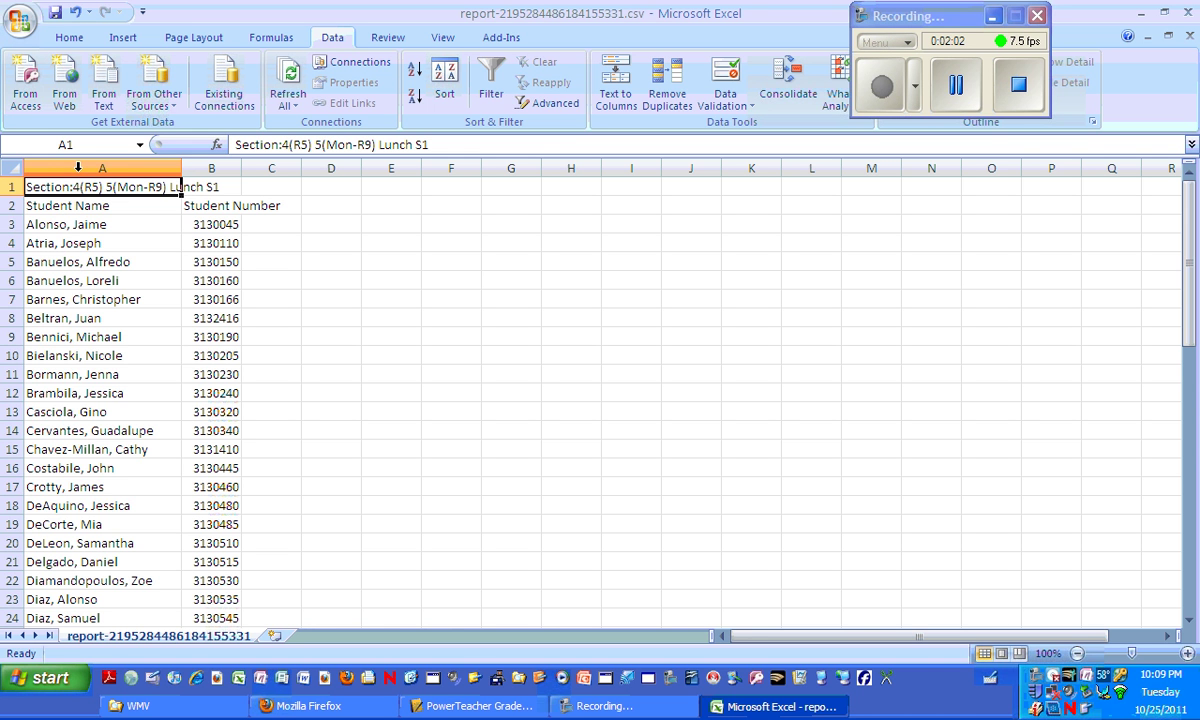
left_click(78, 167)
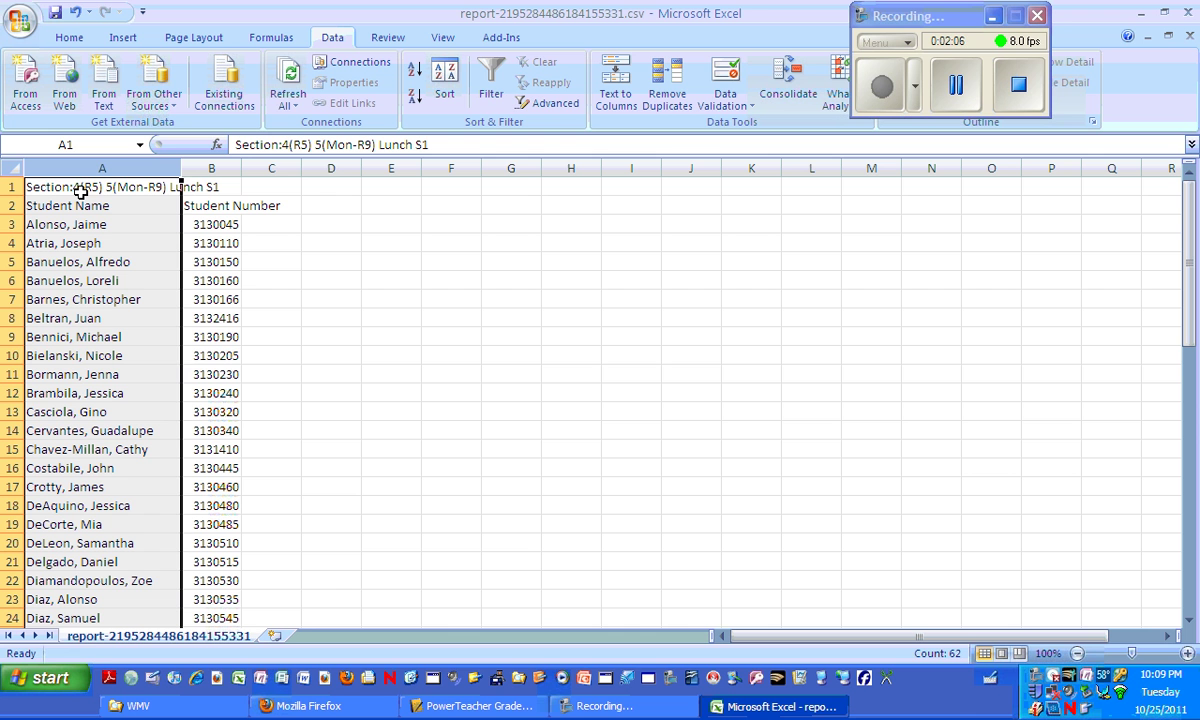
key("ctrl+c")
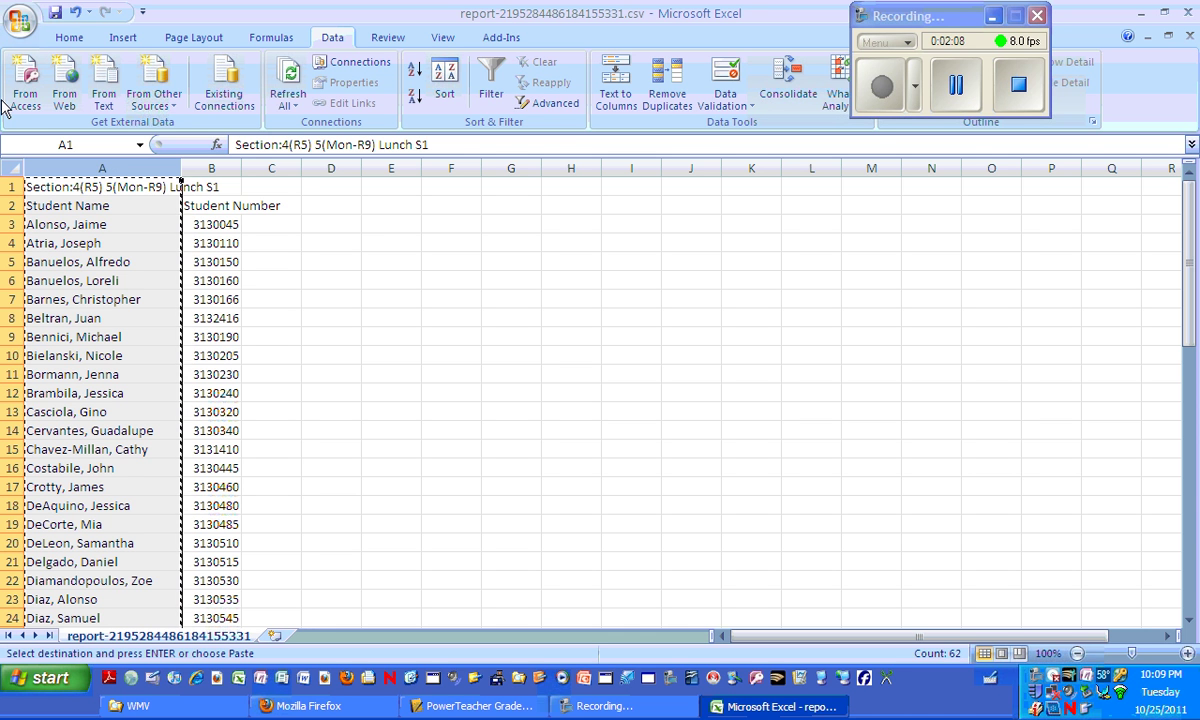
left_click(266, 168)
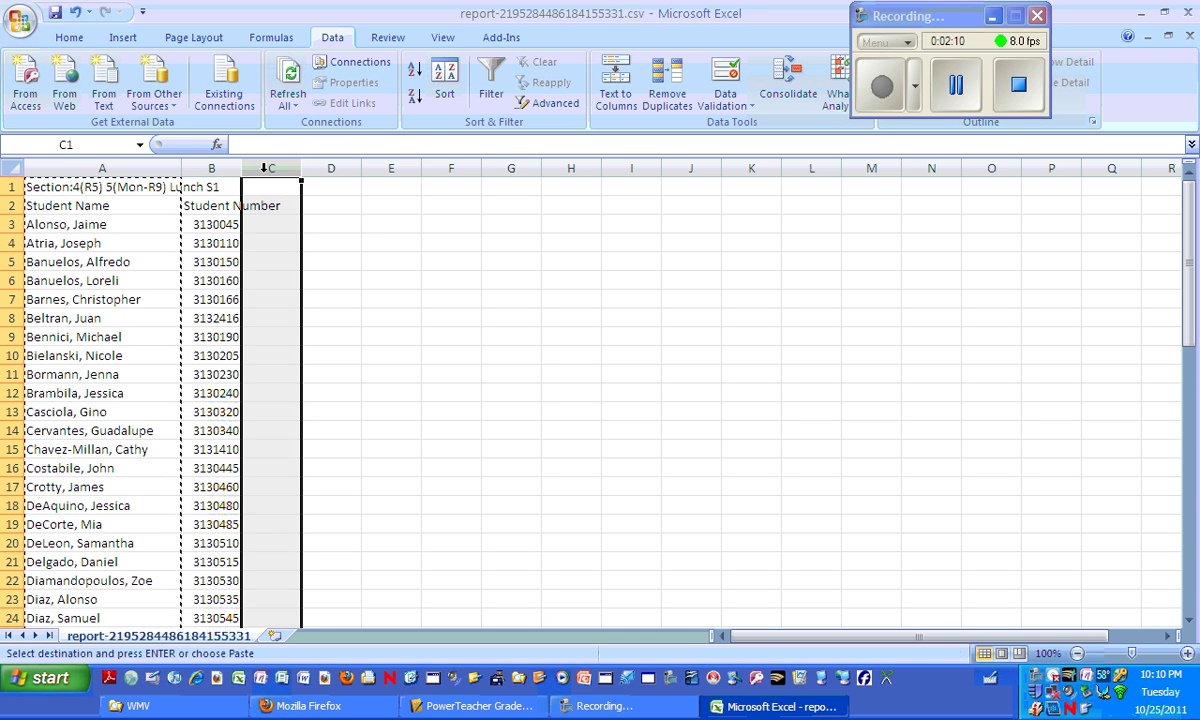
key("ctrl+v")
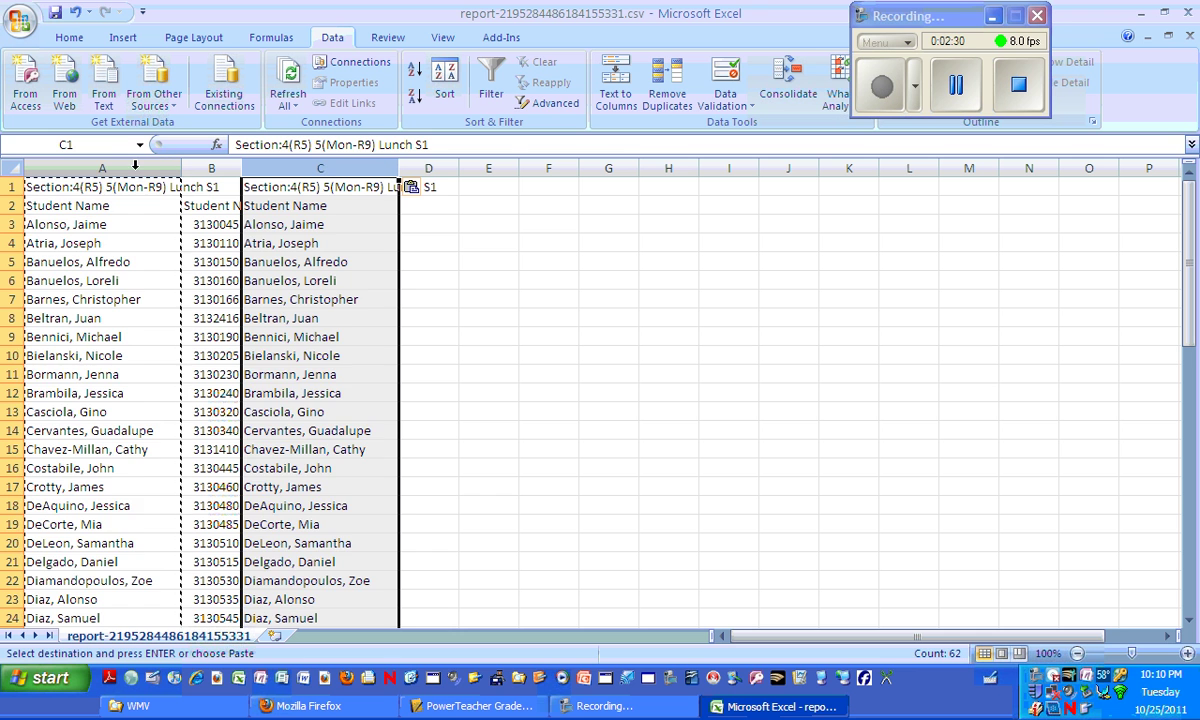
left_click(135, 165)
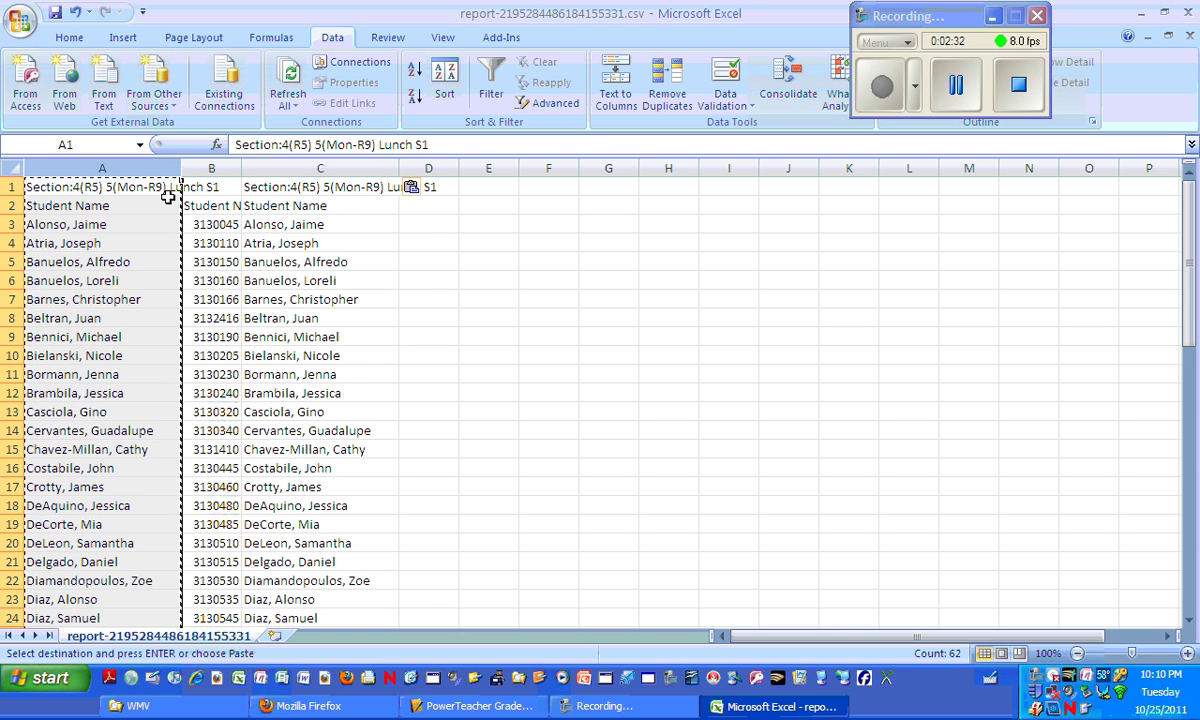
key("Delete")
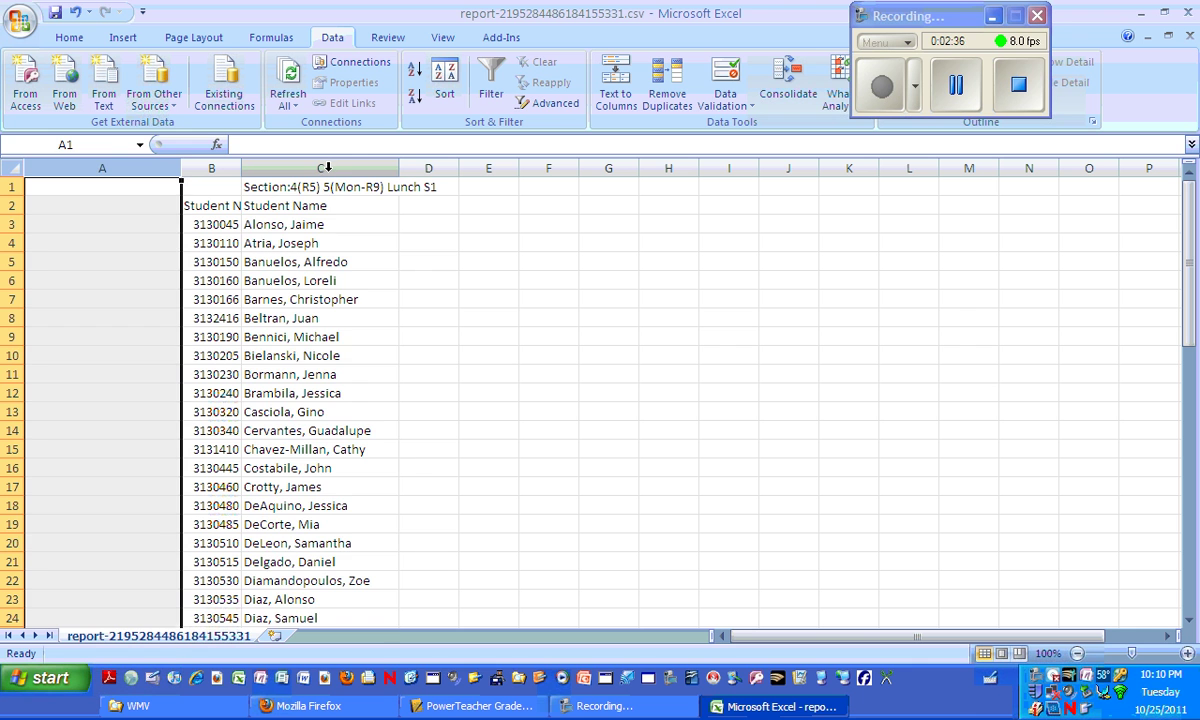
left_click(327, 168)
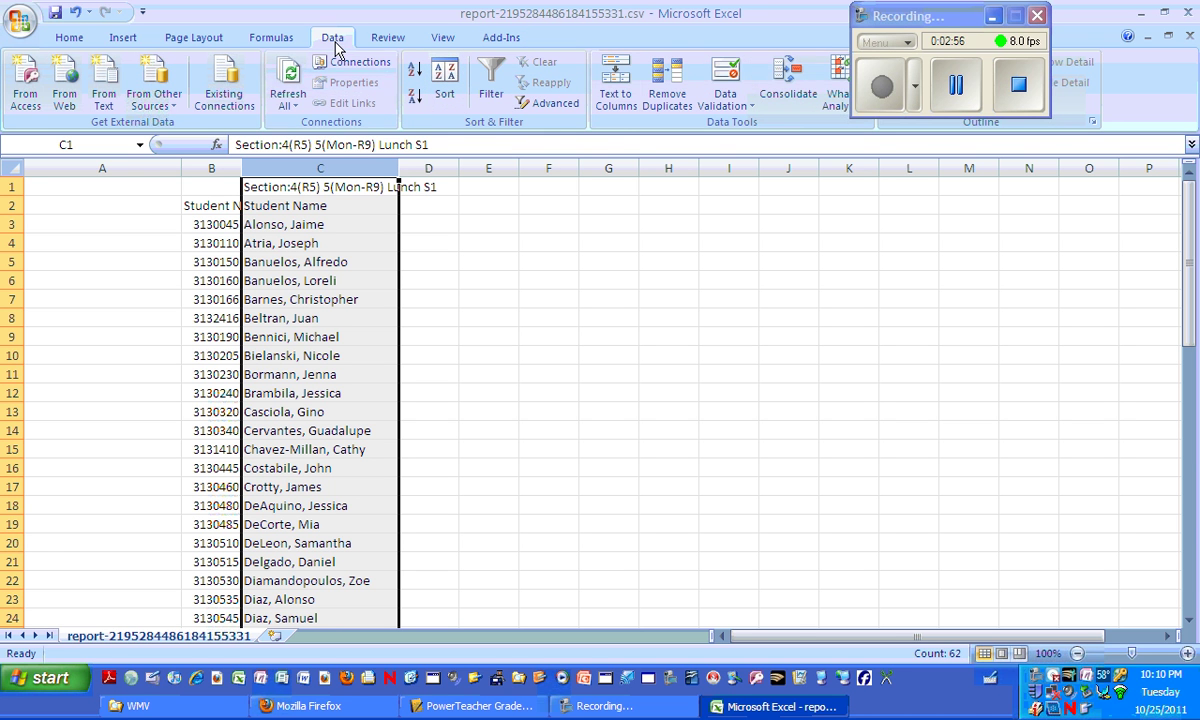
Split column C's names into last and first names using Text to Columns with a space delimiter.
left_click(86, 40)
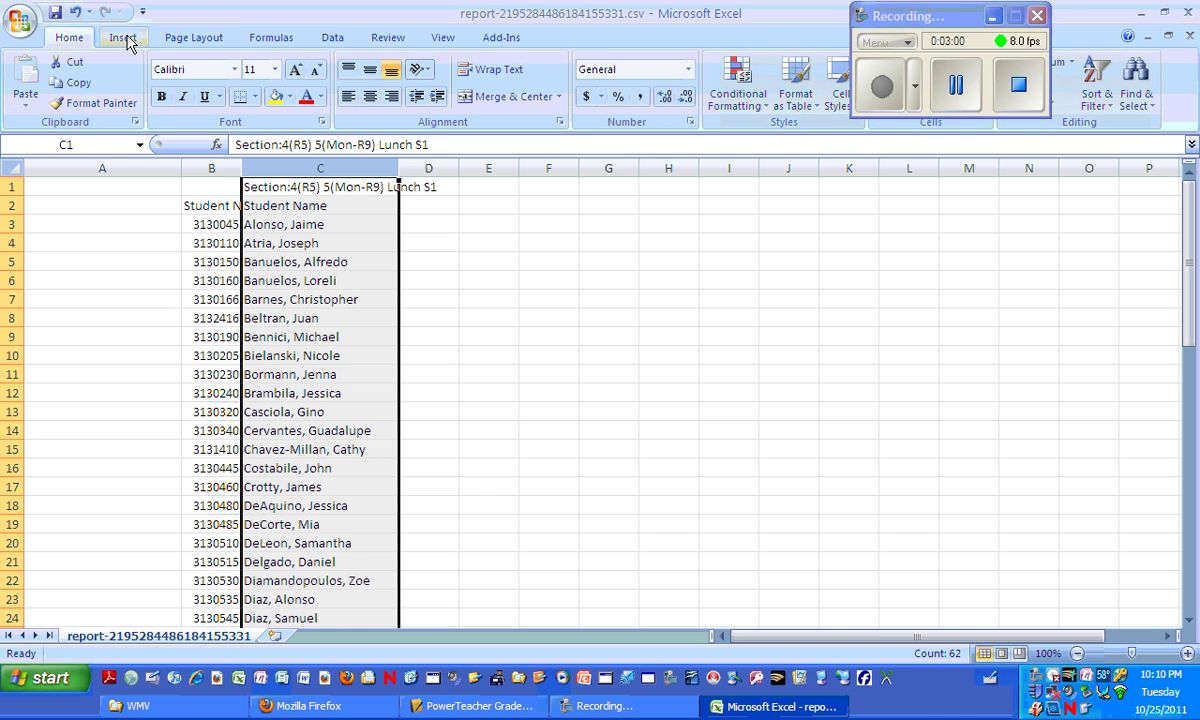
left_click(122, 40)
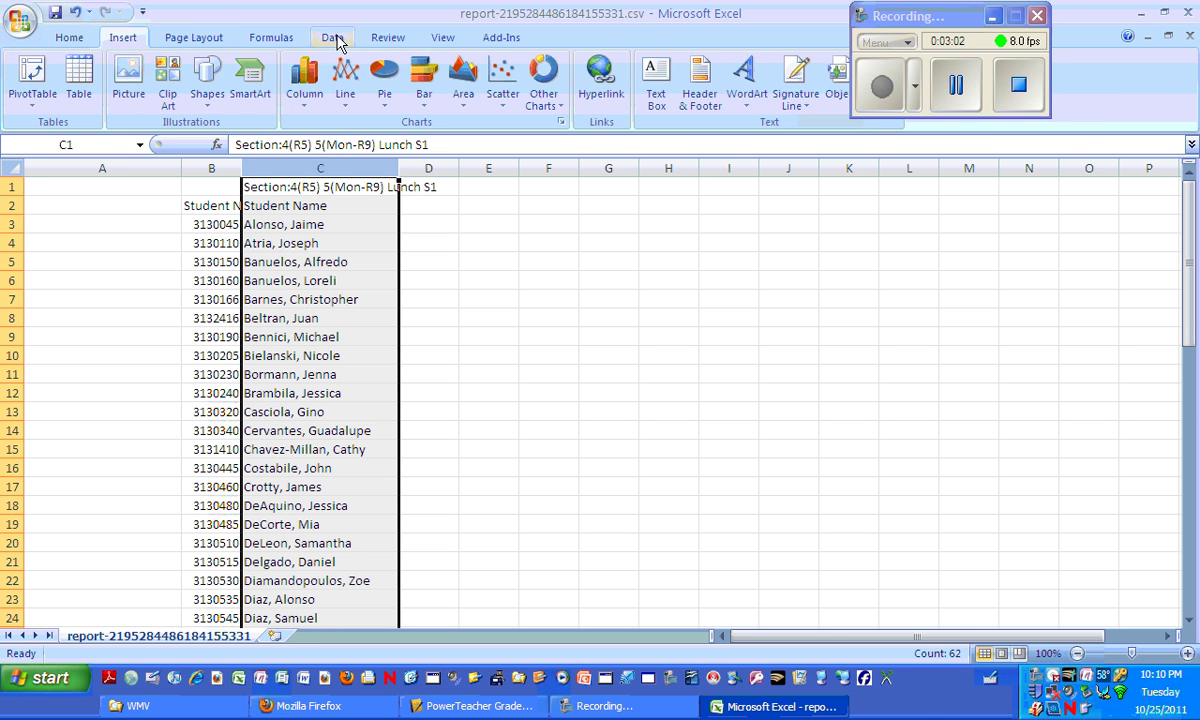
left_click(333, 40)
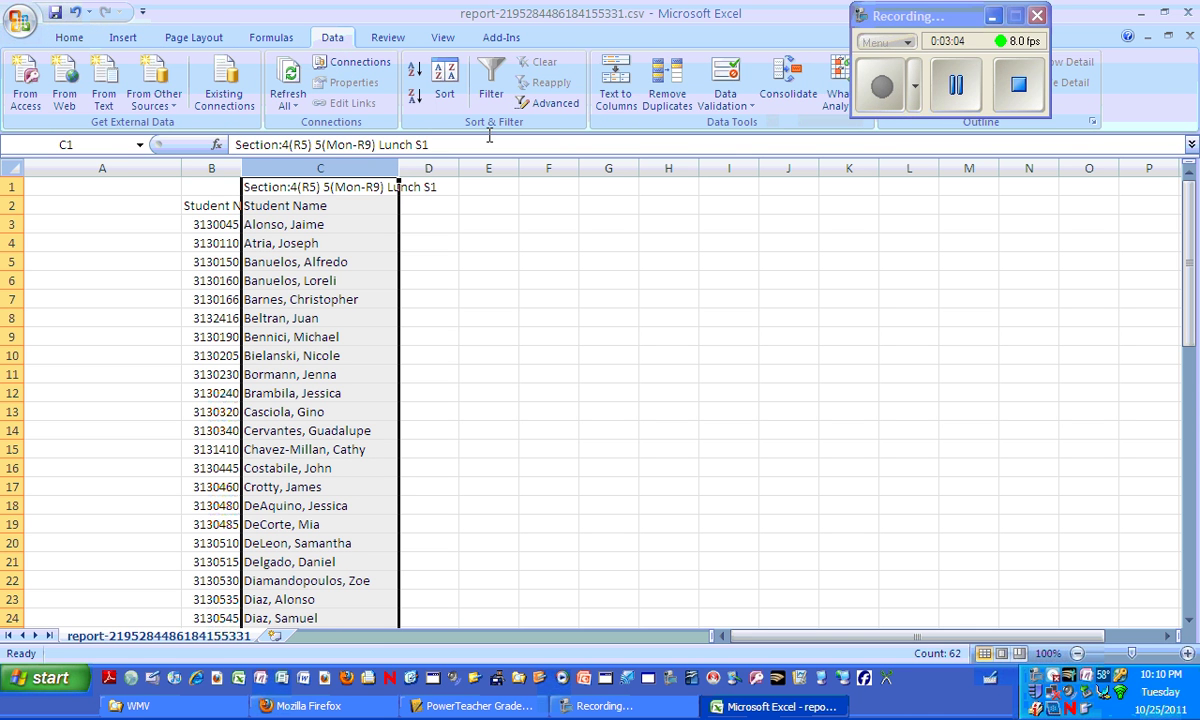
left_click(620, 82)
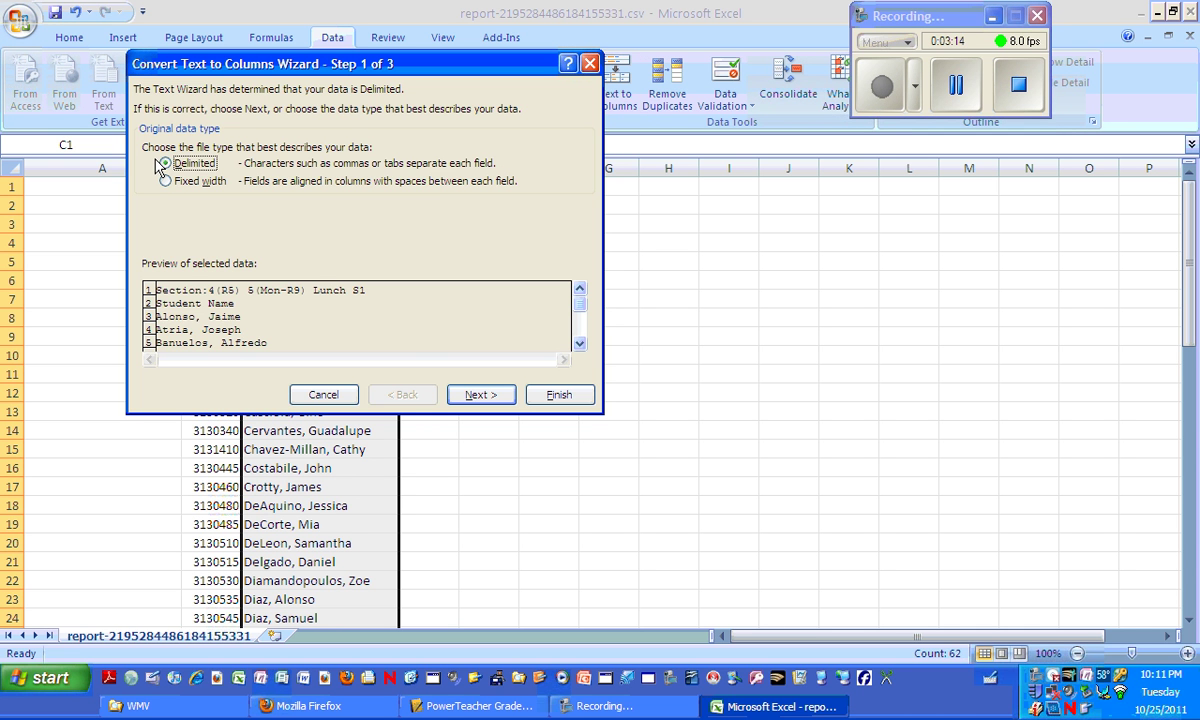
left_click(480, 395)
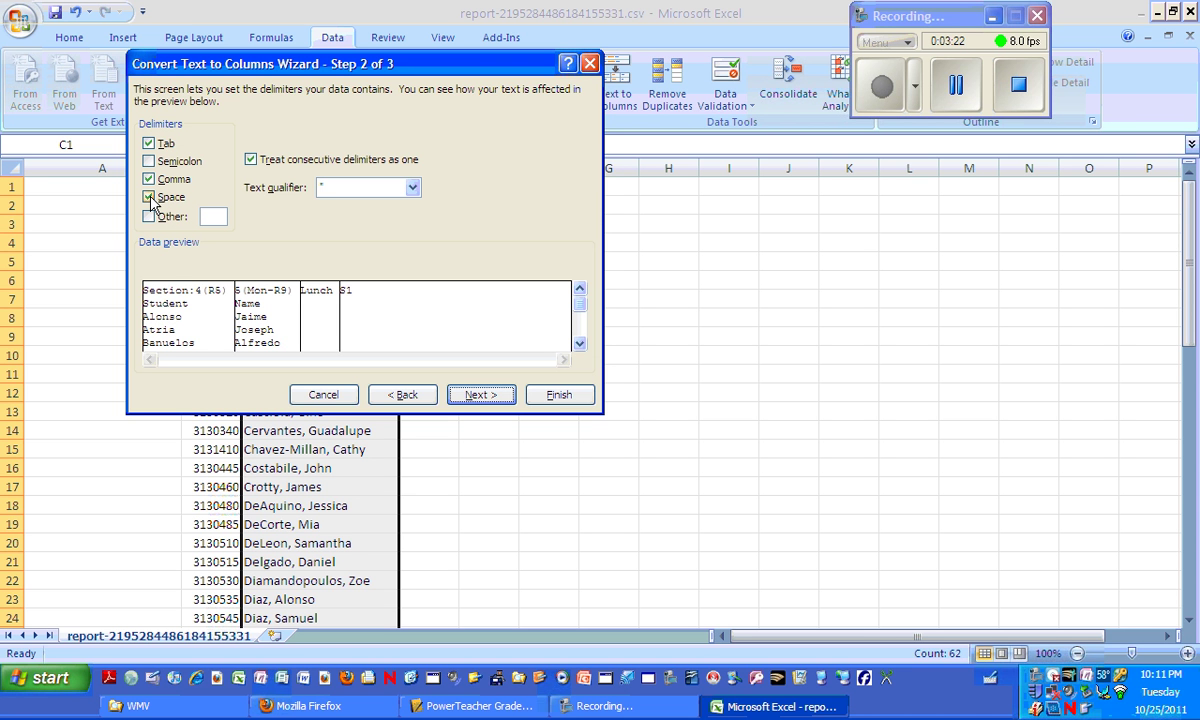
left_click(149, 198)
left_click(488, 398)
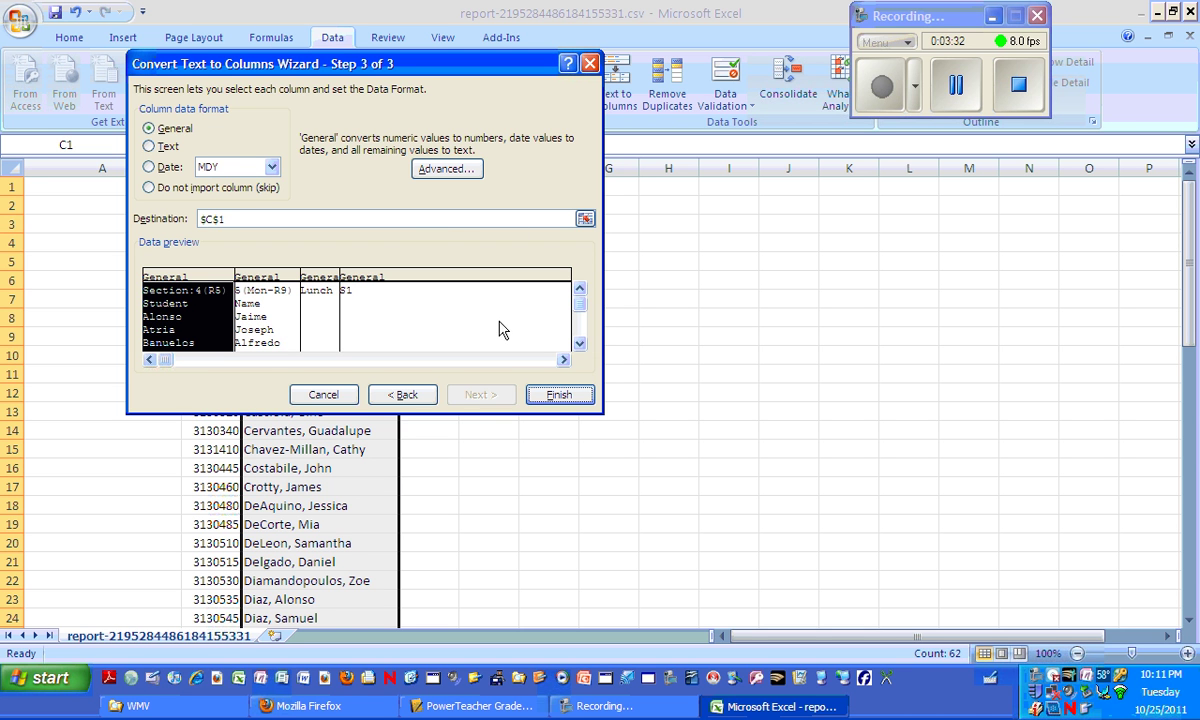
left_click(558, 396)
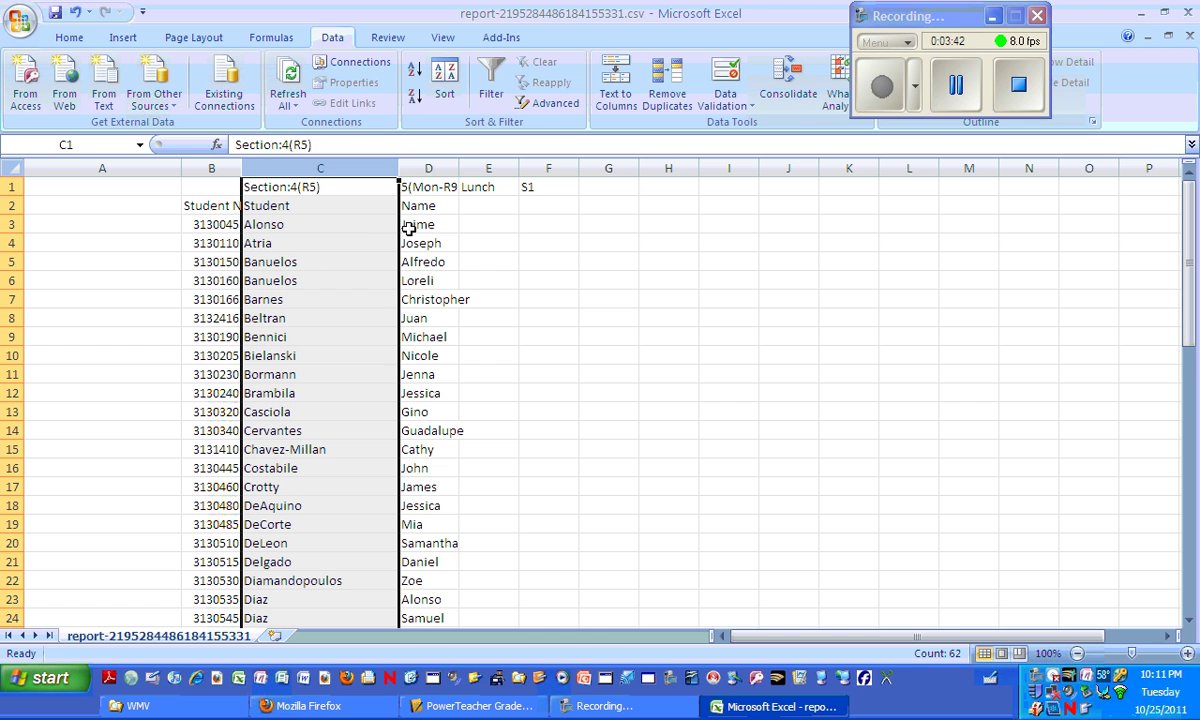
Download Haiku's sample roster file and open roster_sample-1.csv in Excel.
left_click(1140, 17)
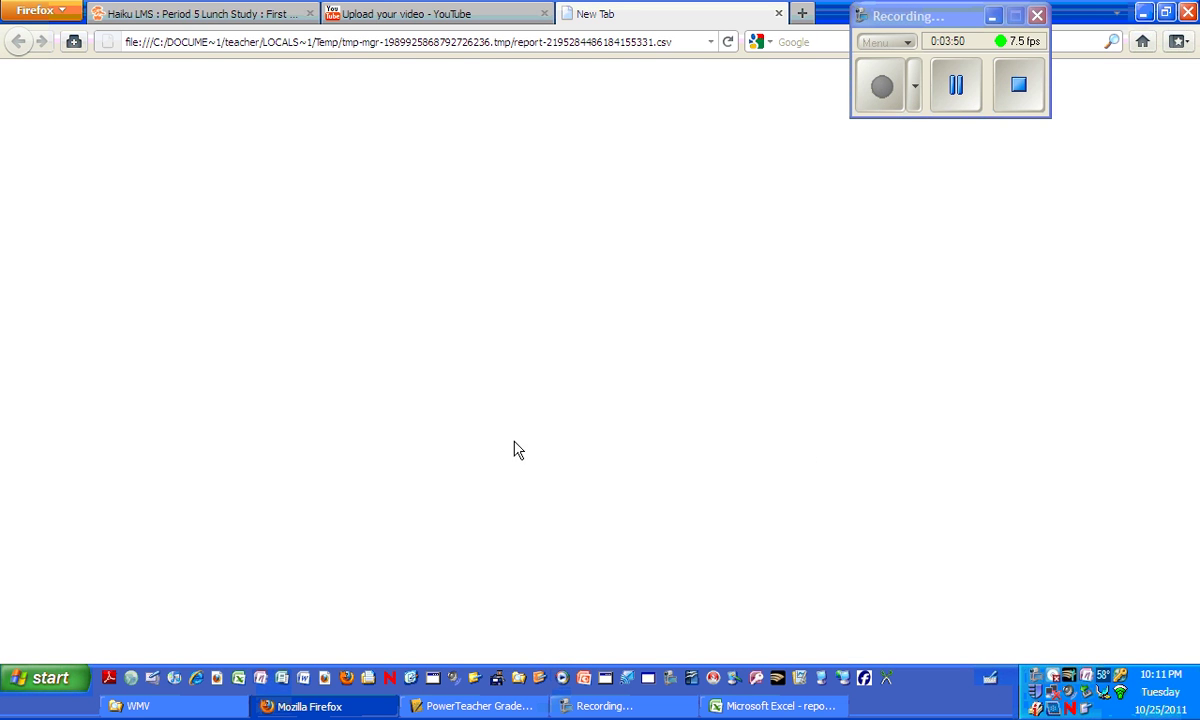
left_click(168, 19)
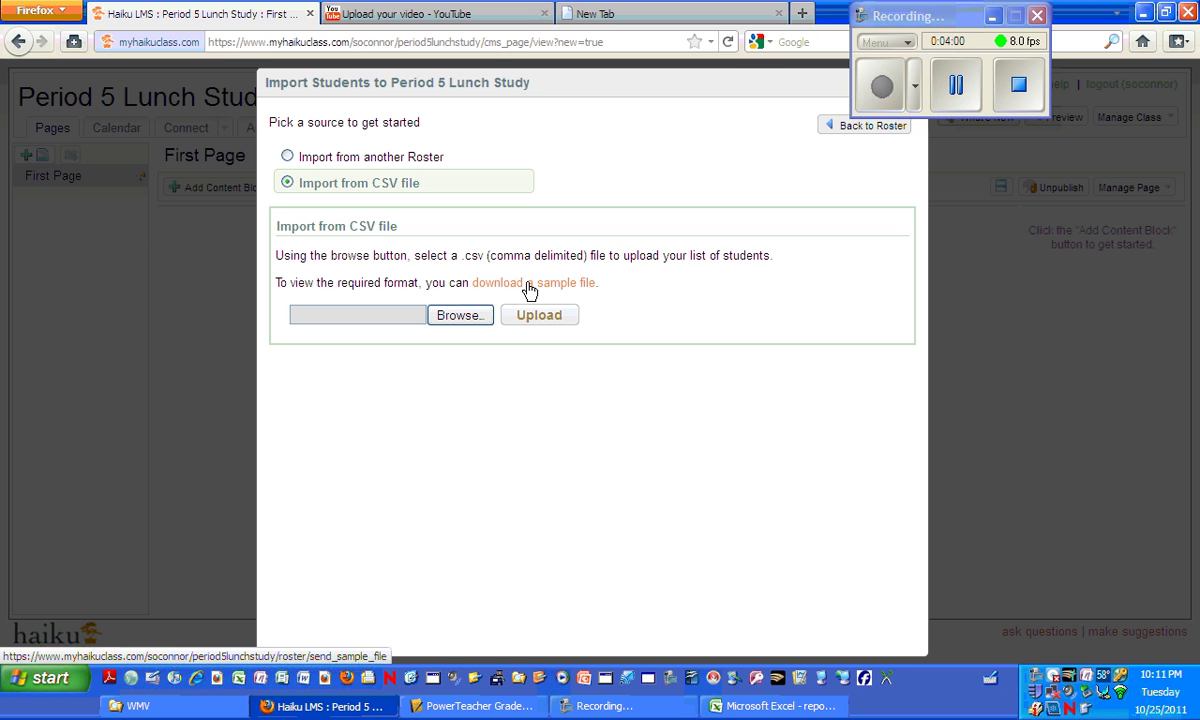
left_click(518, 288)
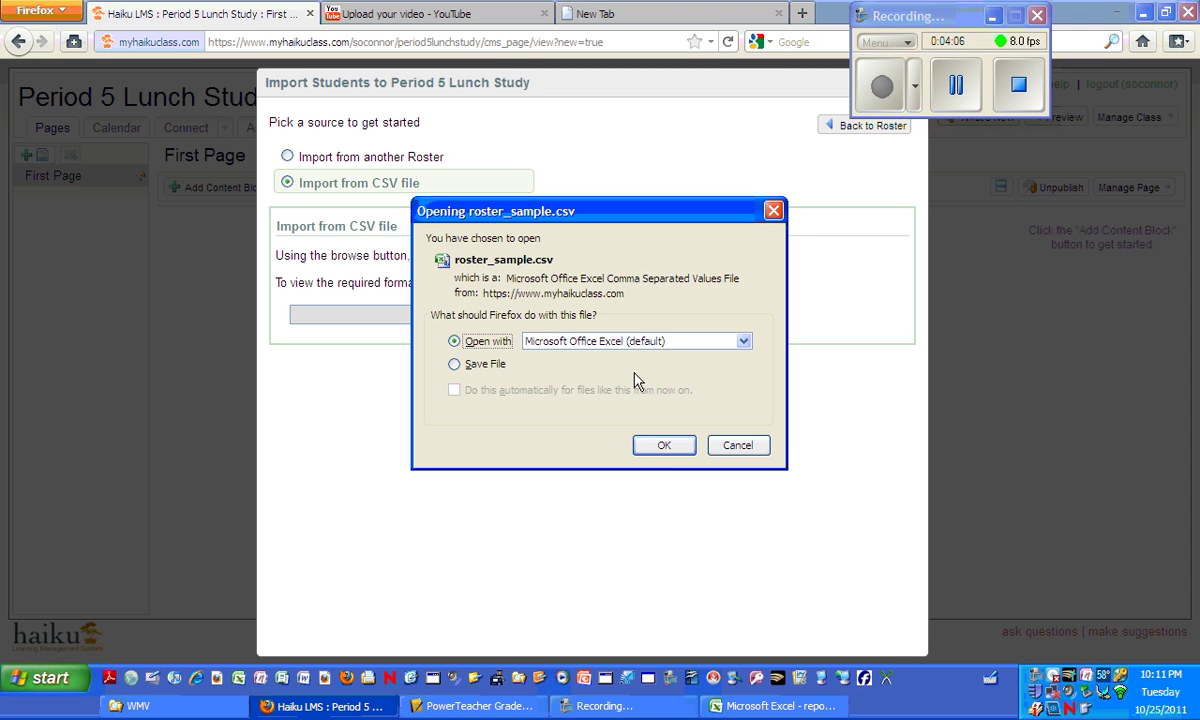
left_click(648, 450)
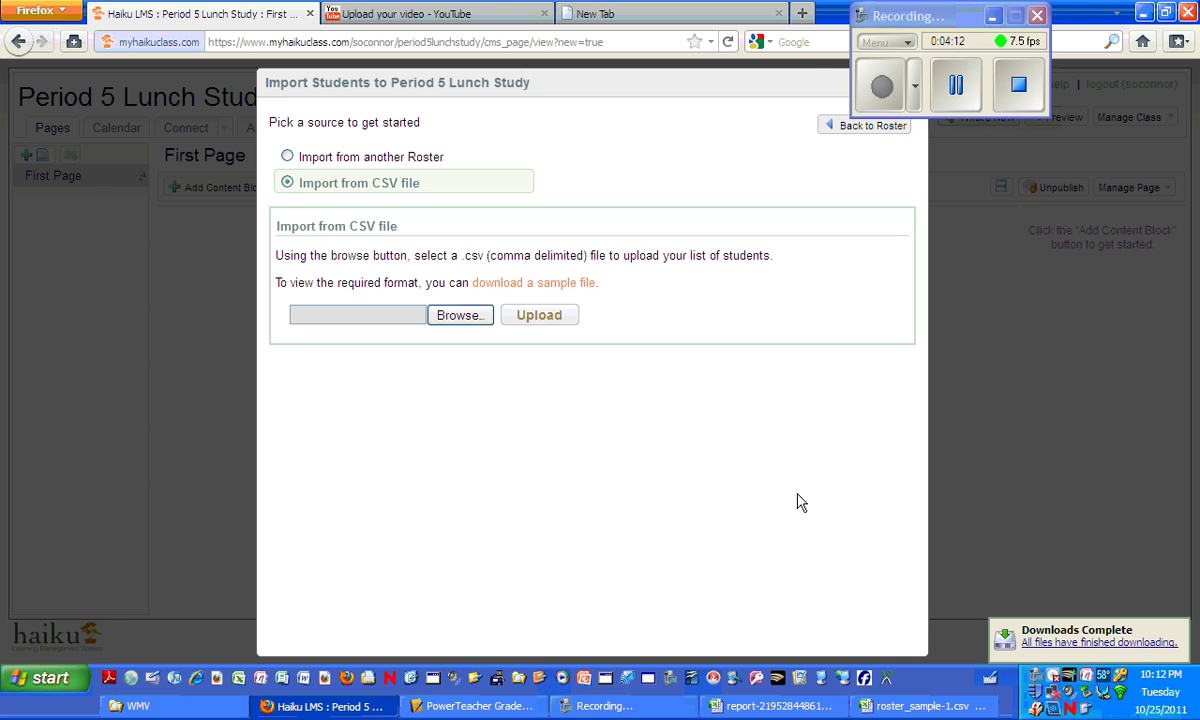
Bring roster_sample-1.csv forward and cancel an accidental move of the example 'John' cell.
left_click(915, 705)
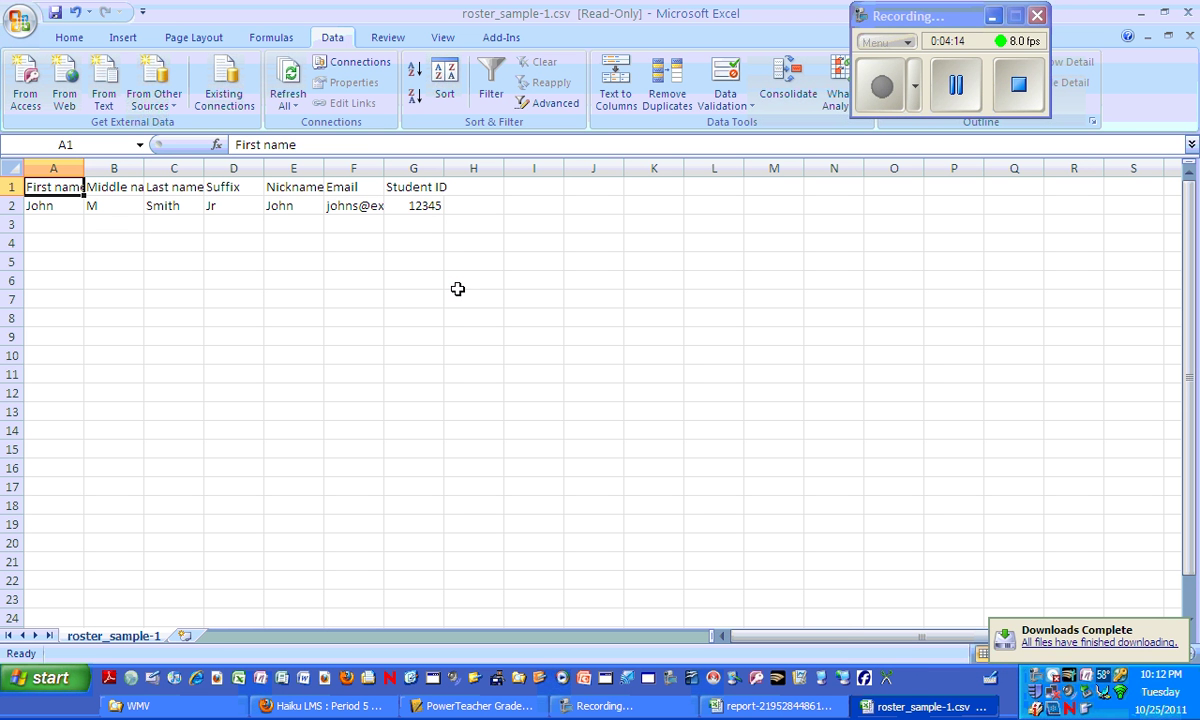
left_click(62, 208)
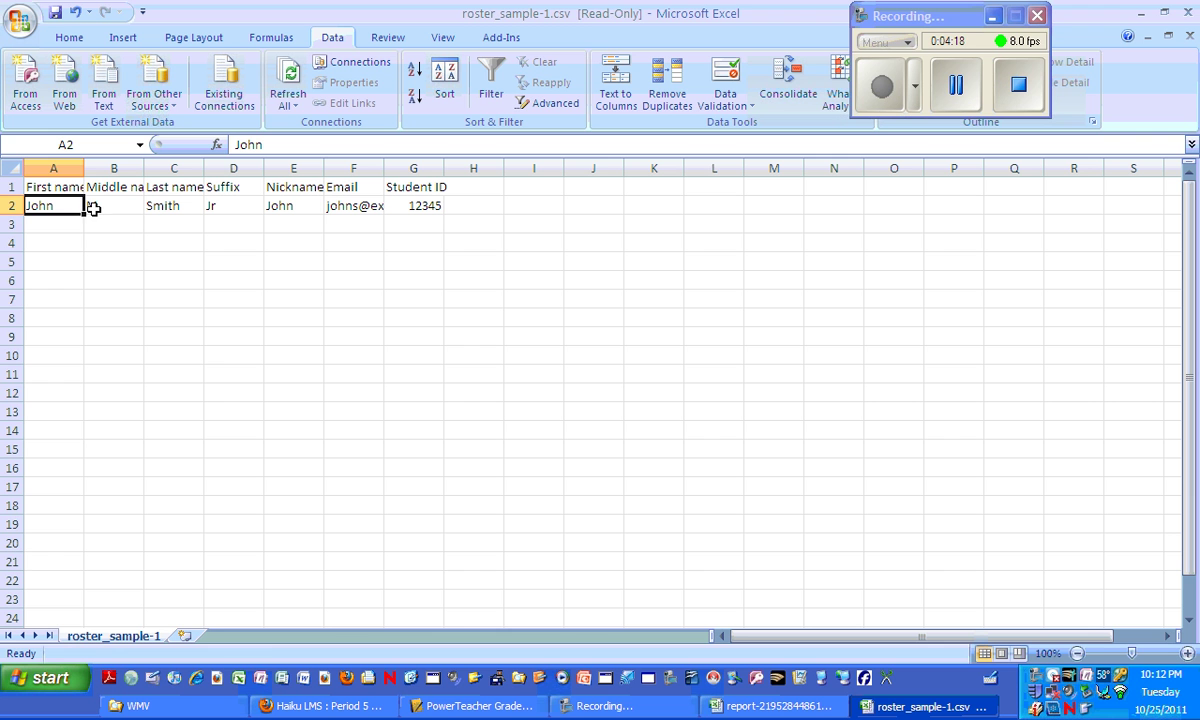
left_click_drag(84, 207, 150, 220)
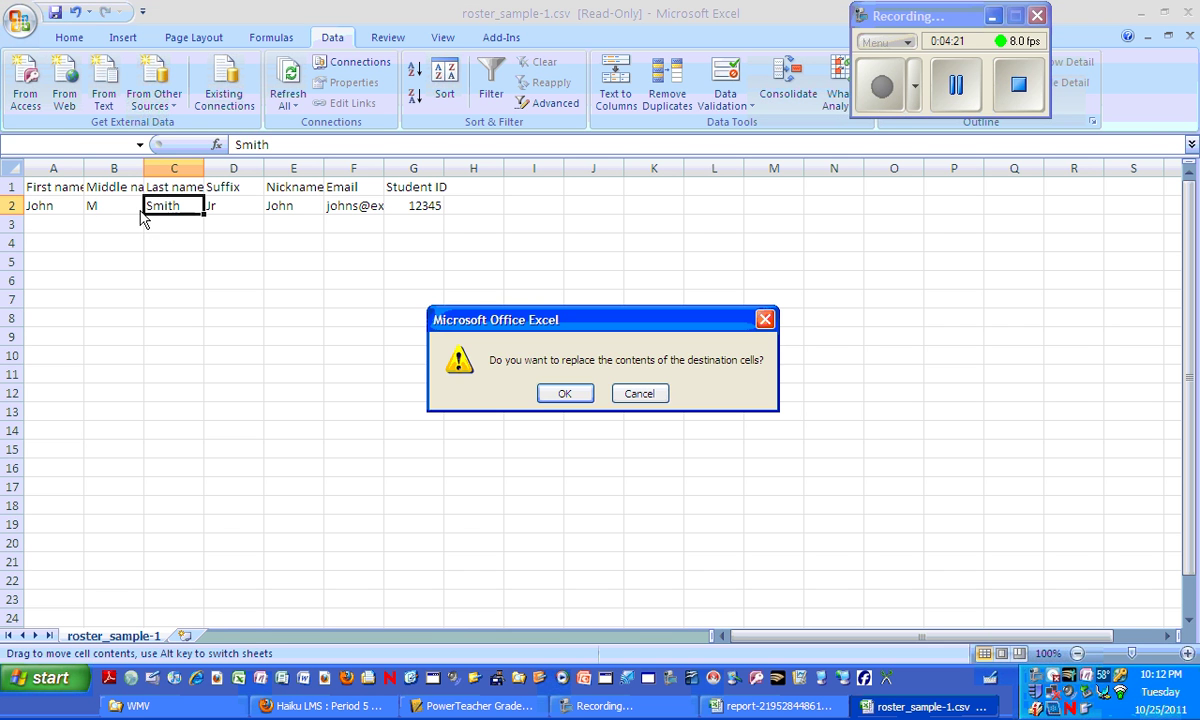
left_click(638, 394)
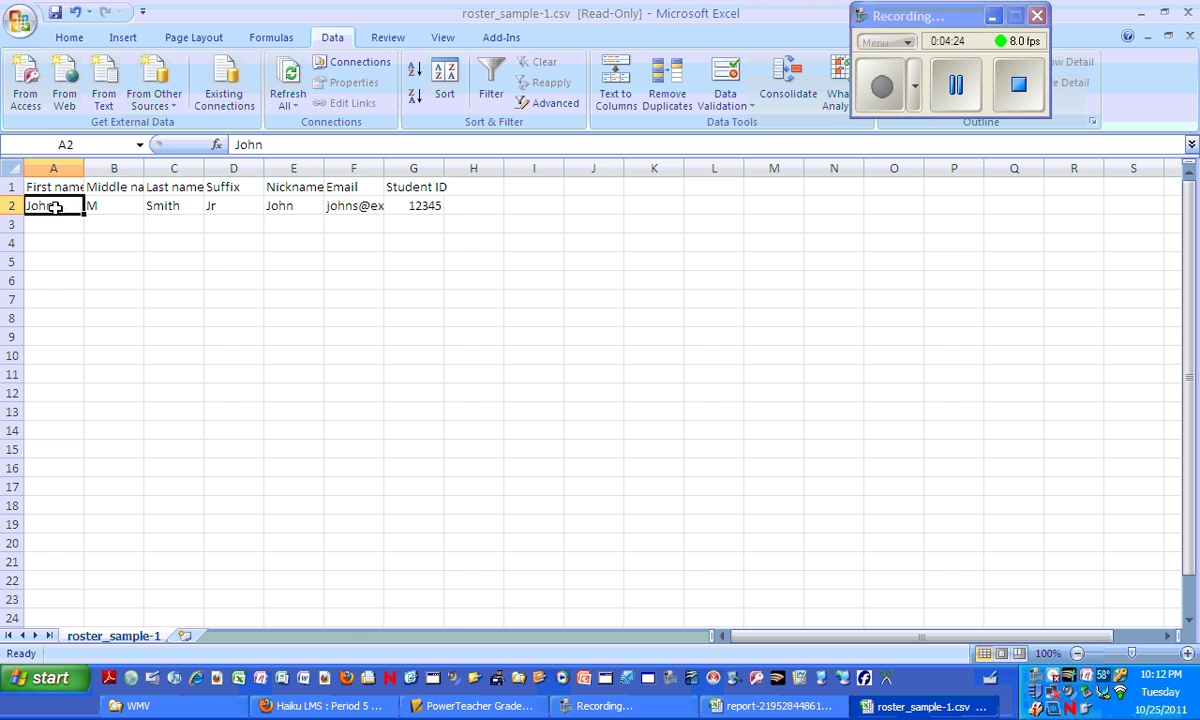
Clear the example student's details in cells A2:G2 of roster_sample-1.
left_click_drag(57, 207, 405, 212)
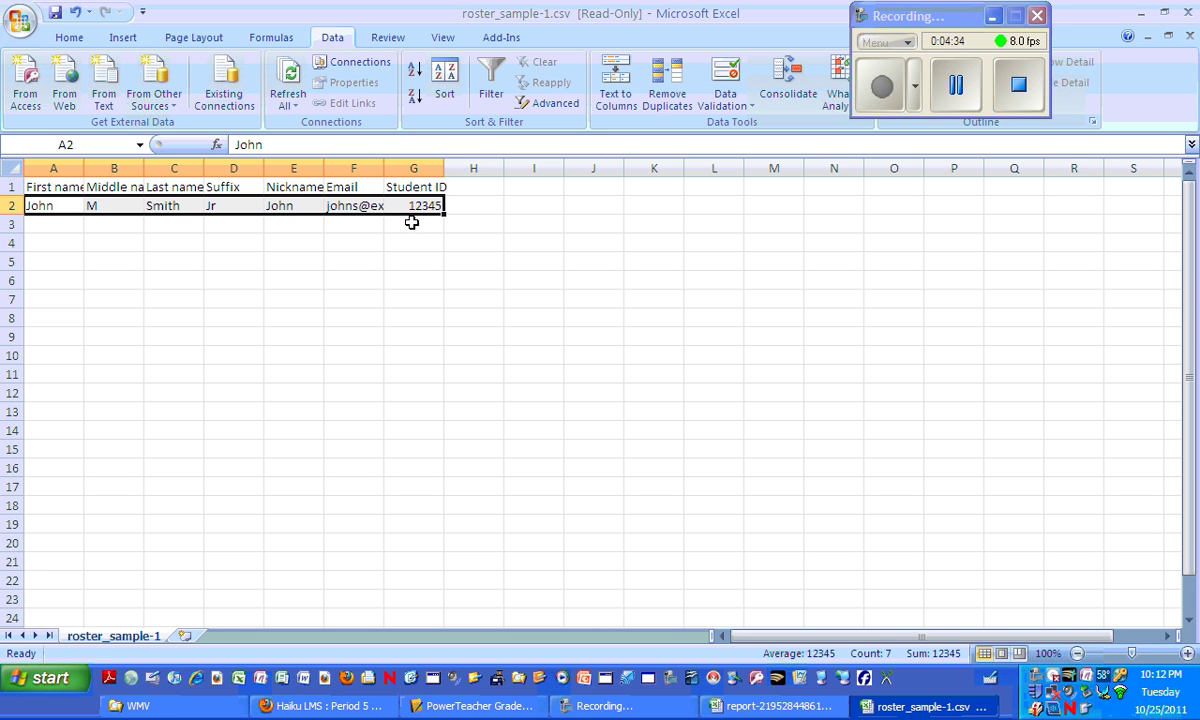
key("Delete")
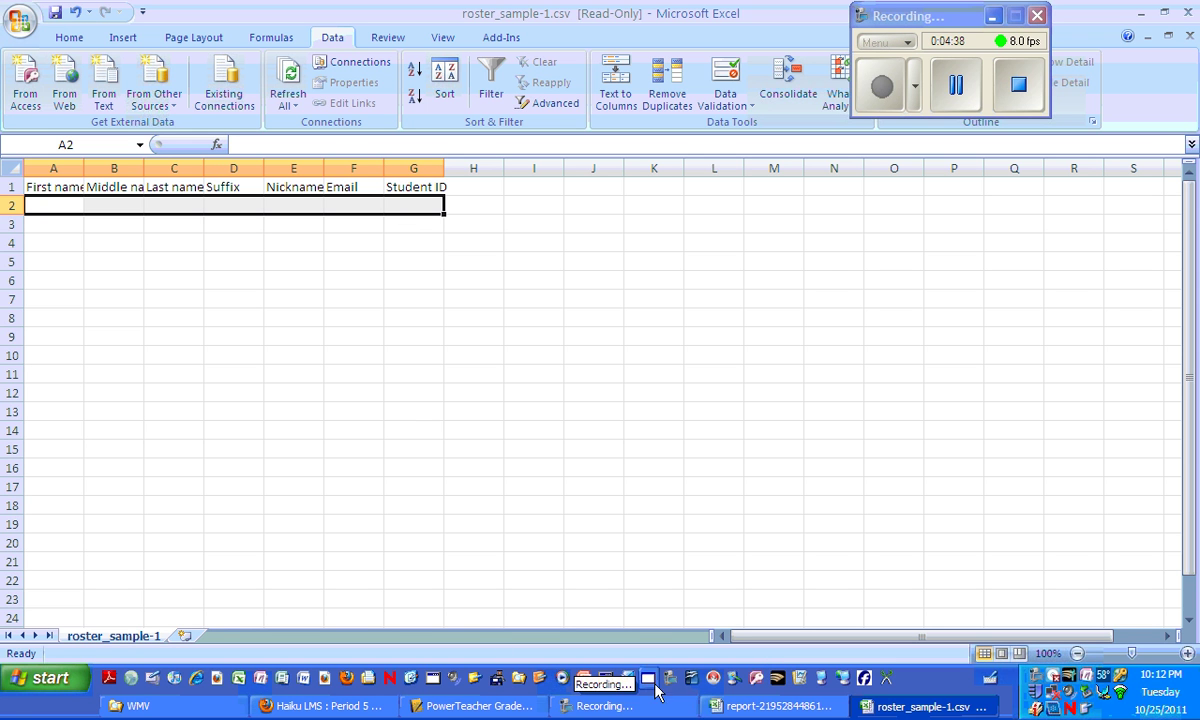
Copy the 22 first names in column D of the Period 5 report.
left_click(780, 710)
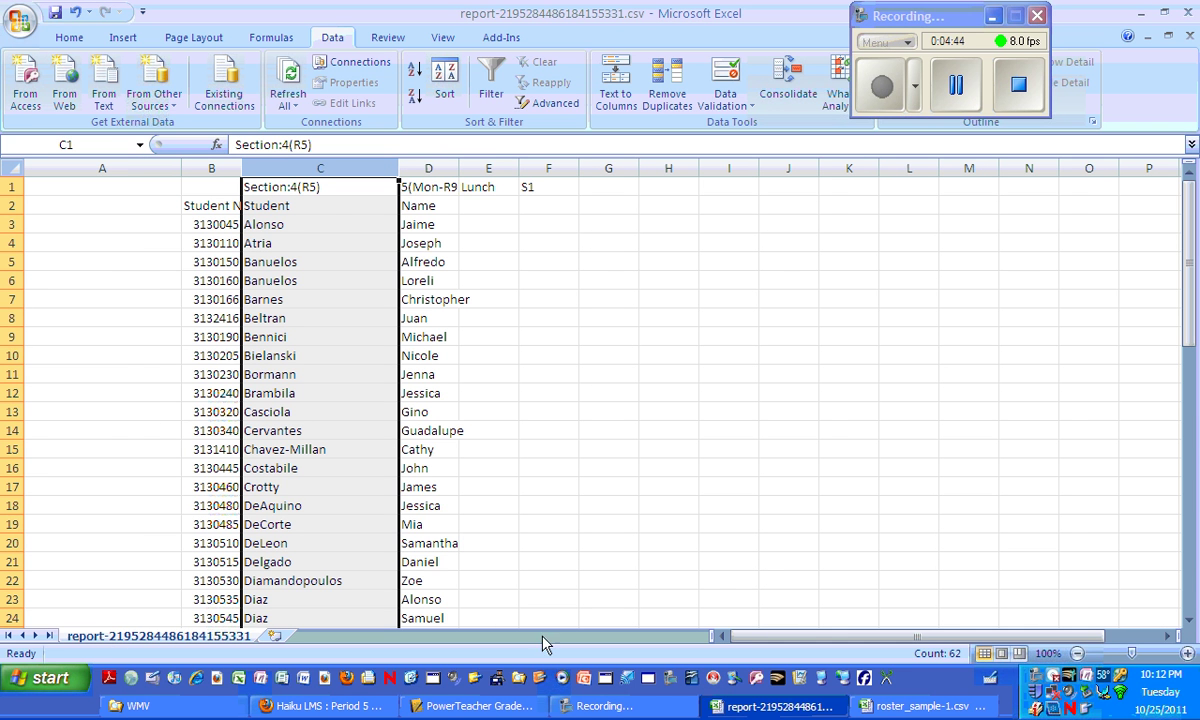
left_click(321, 207)
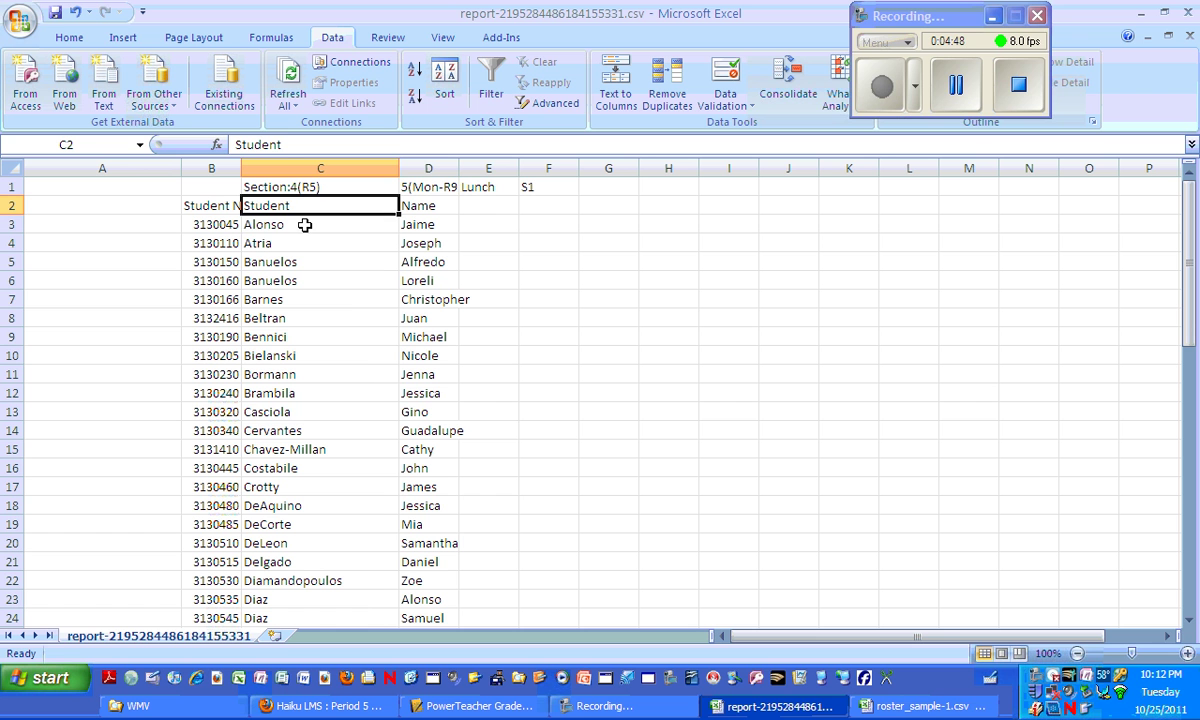
left_click(305, 225)
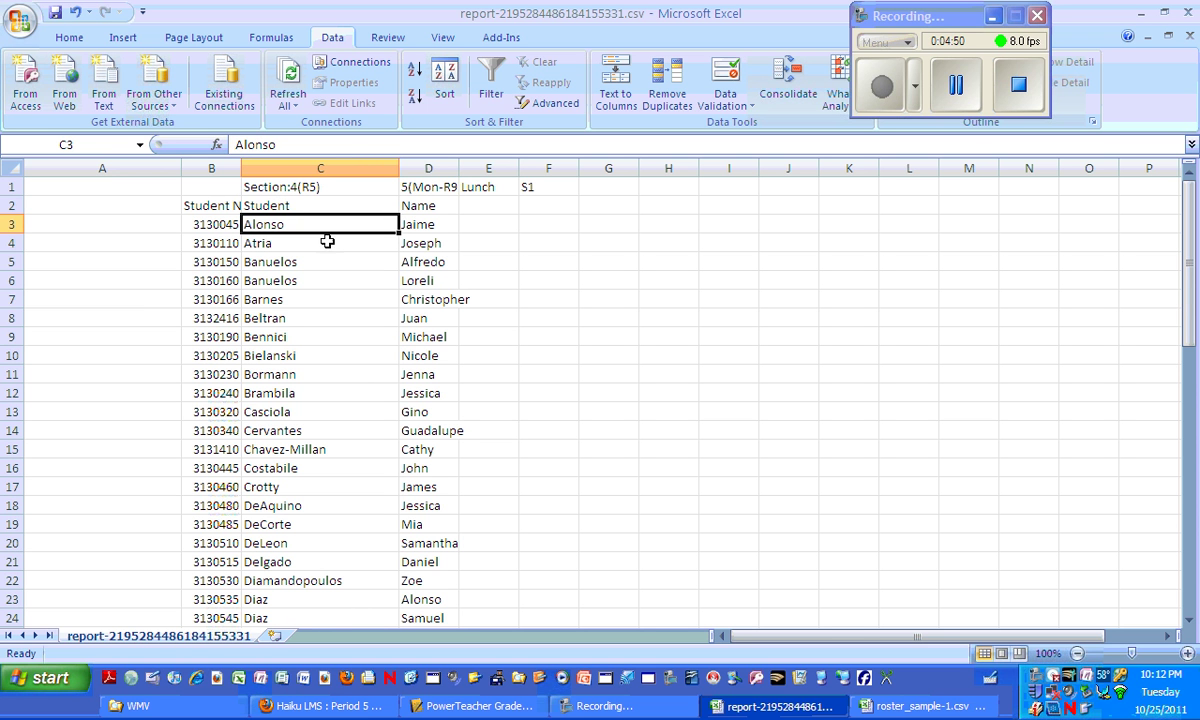
left_click(437, 227)
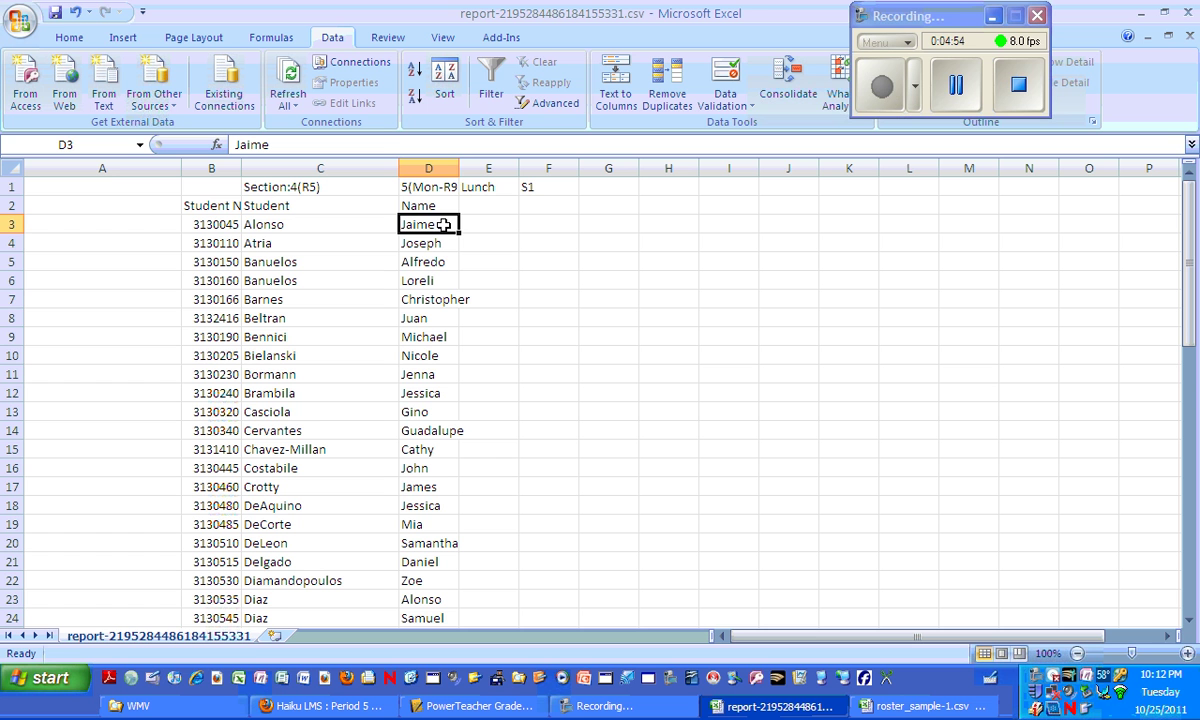
left_click_drag(443, 226, 431, 612)
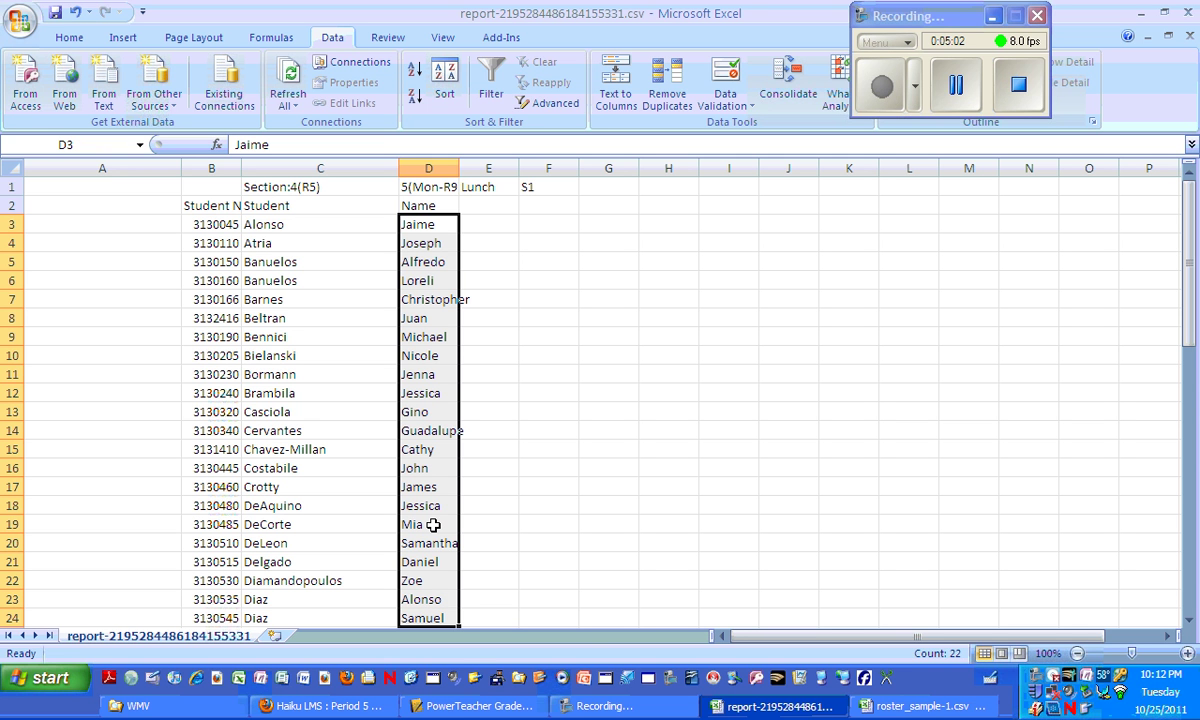
key("ctrl+c")
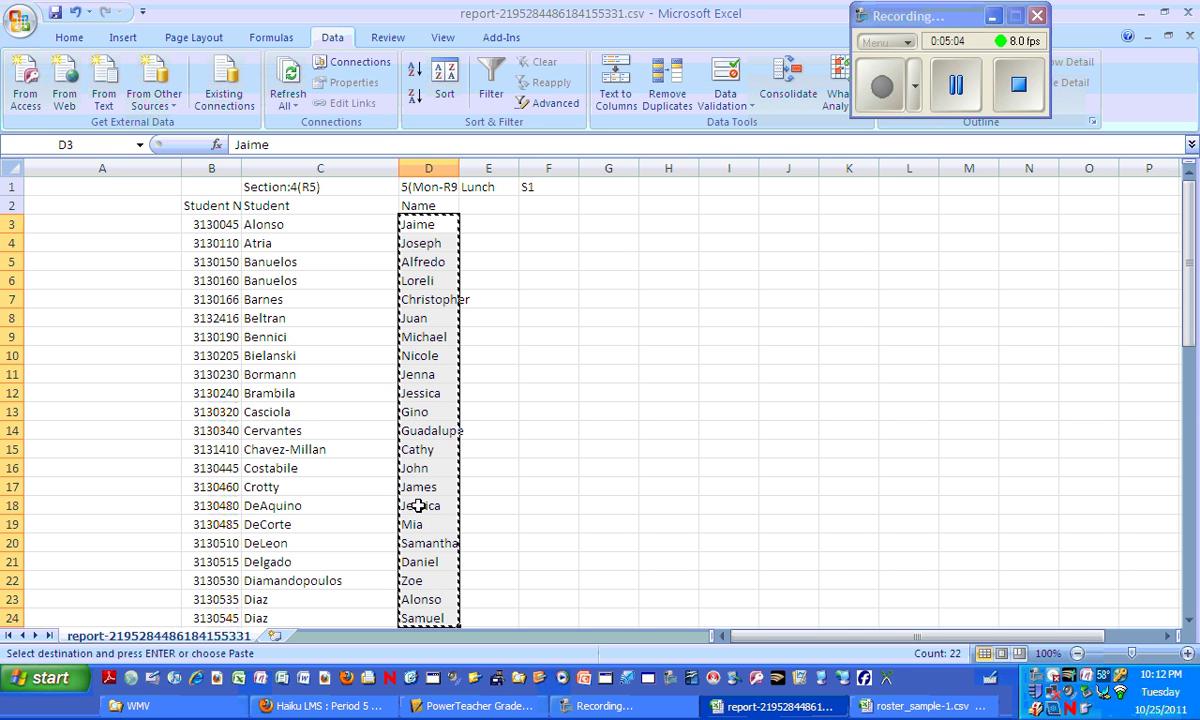
Paste the first names at A2 under First name in roster_sample-1.
left_click(880, 708)
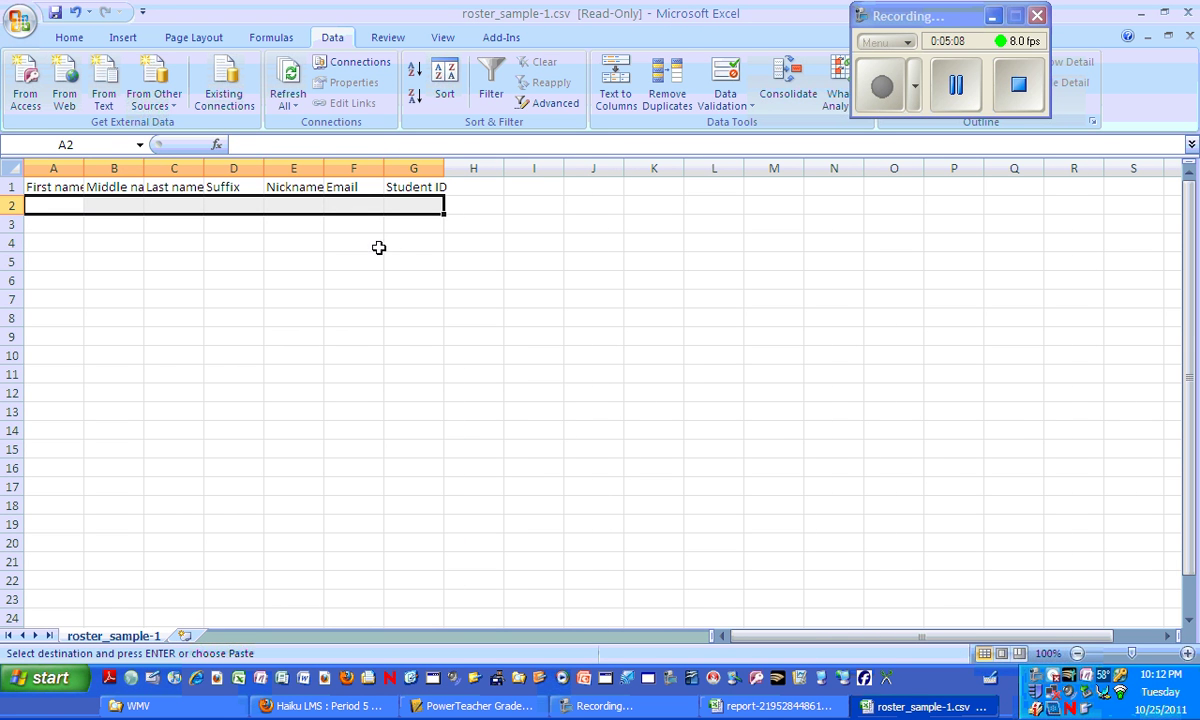
left_click(53, 205)
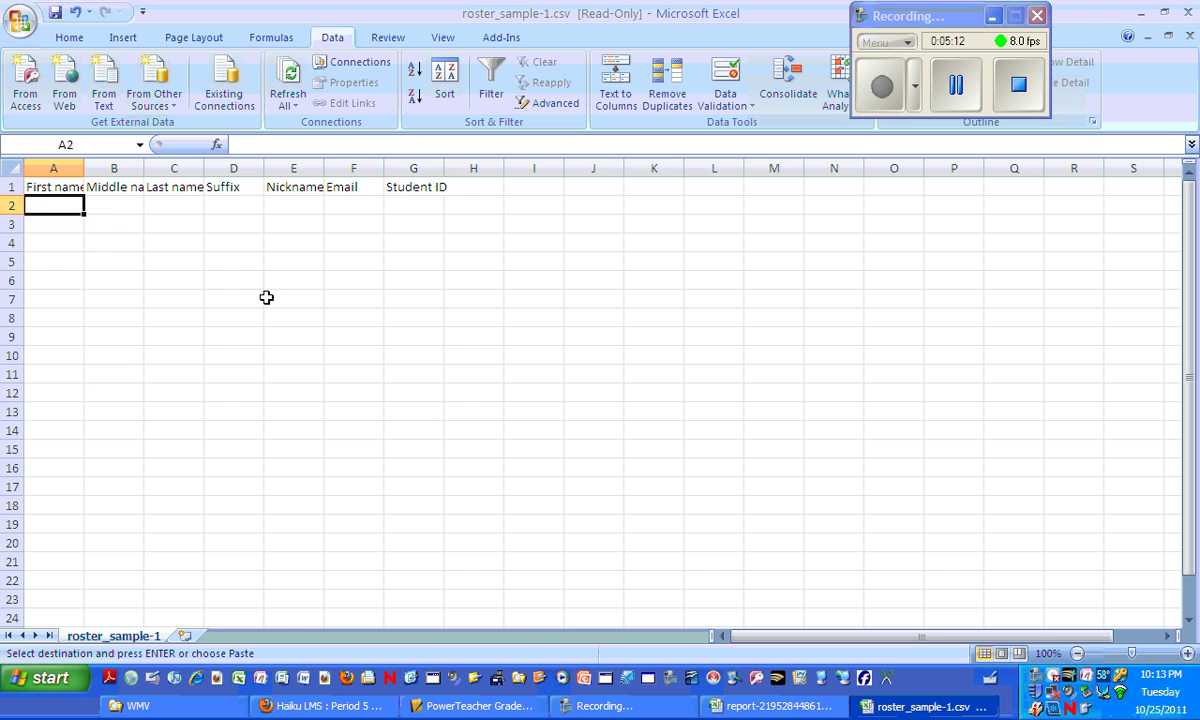
key("ctrl+v")
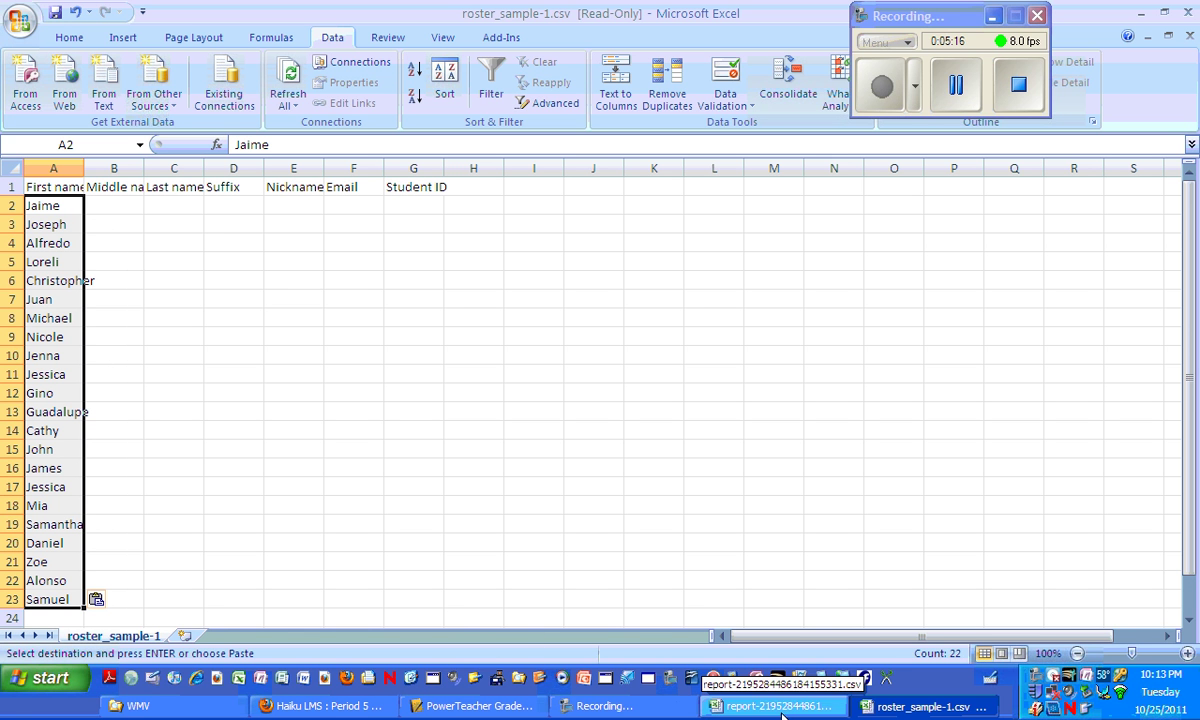
left_click(815, 710)
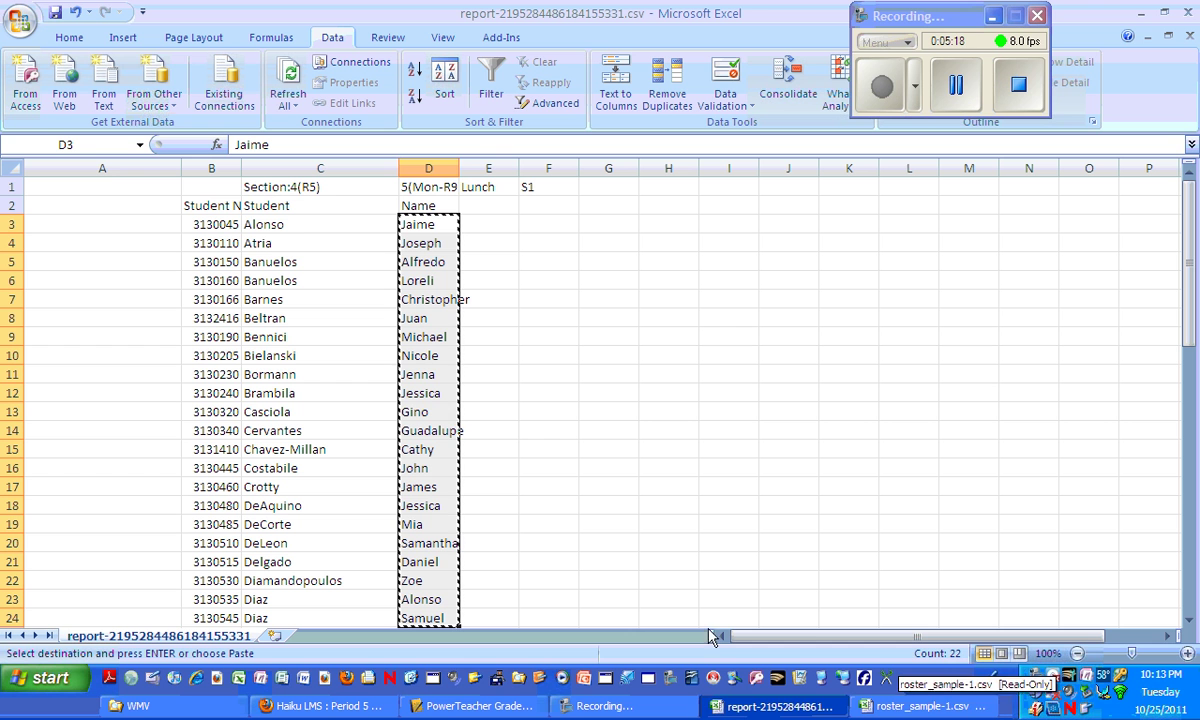
Copy the 22 last names from the report's column C and paste them at C2 in roster_sample-1.
left_click(308, 225)
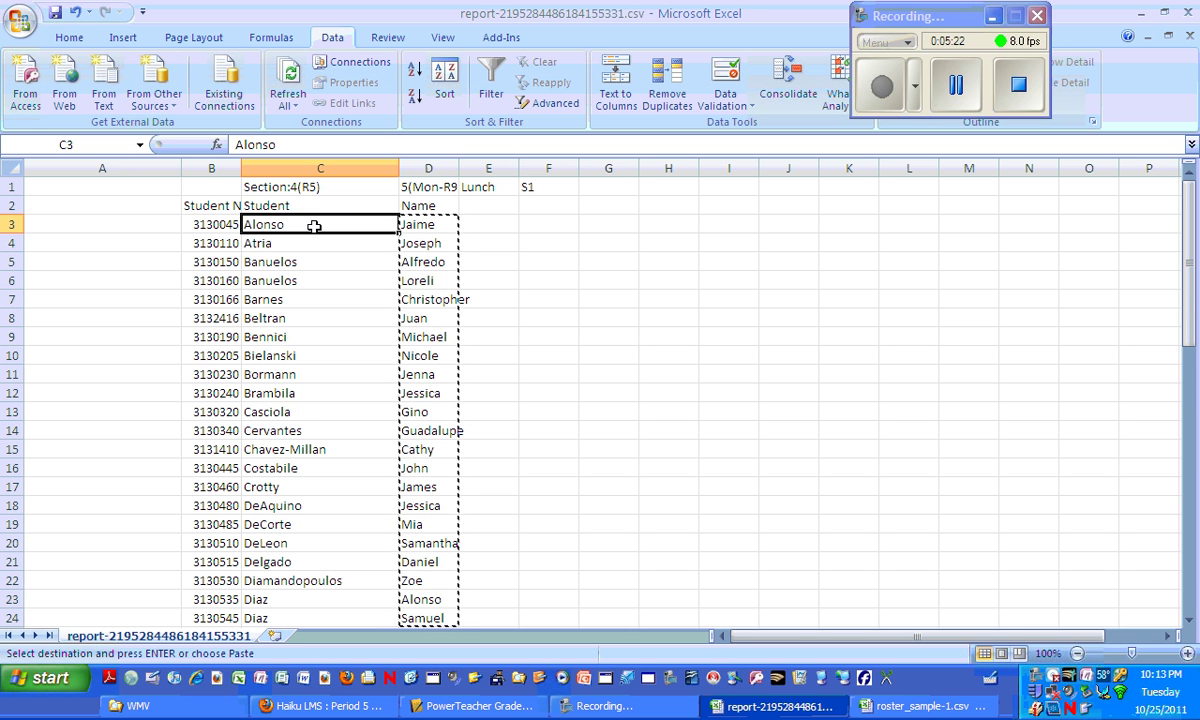
left_click_drag(315, 225, 324, 619)
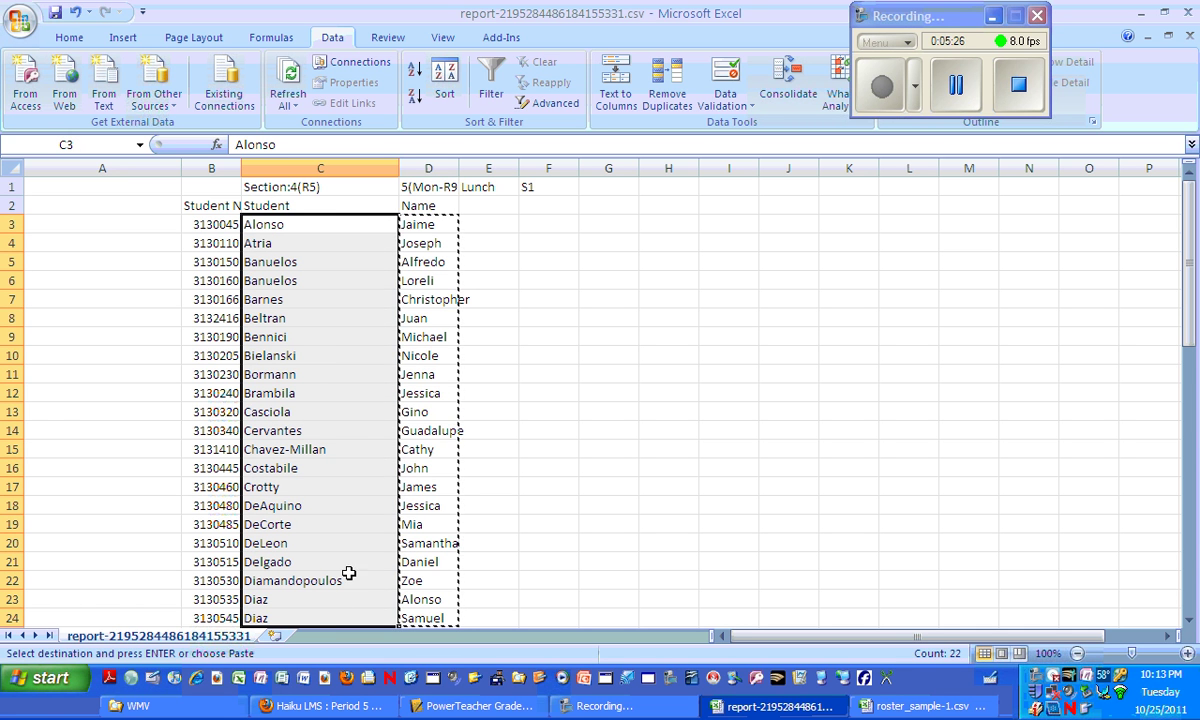
key("ctrl+c")
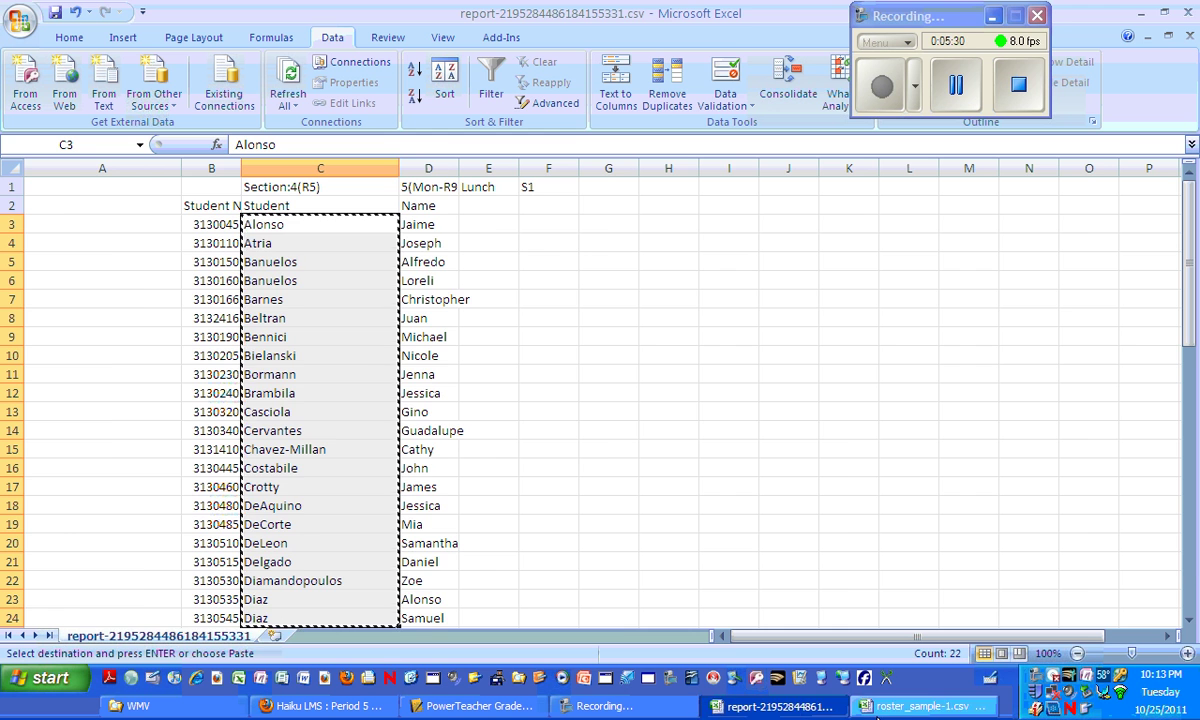
left_click(880, 707)
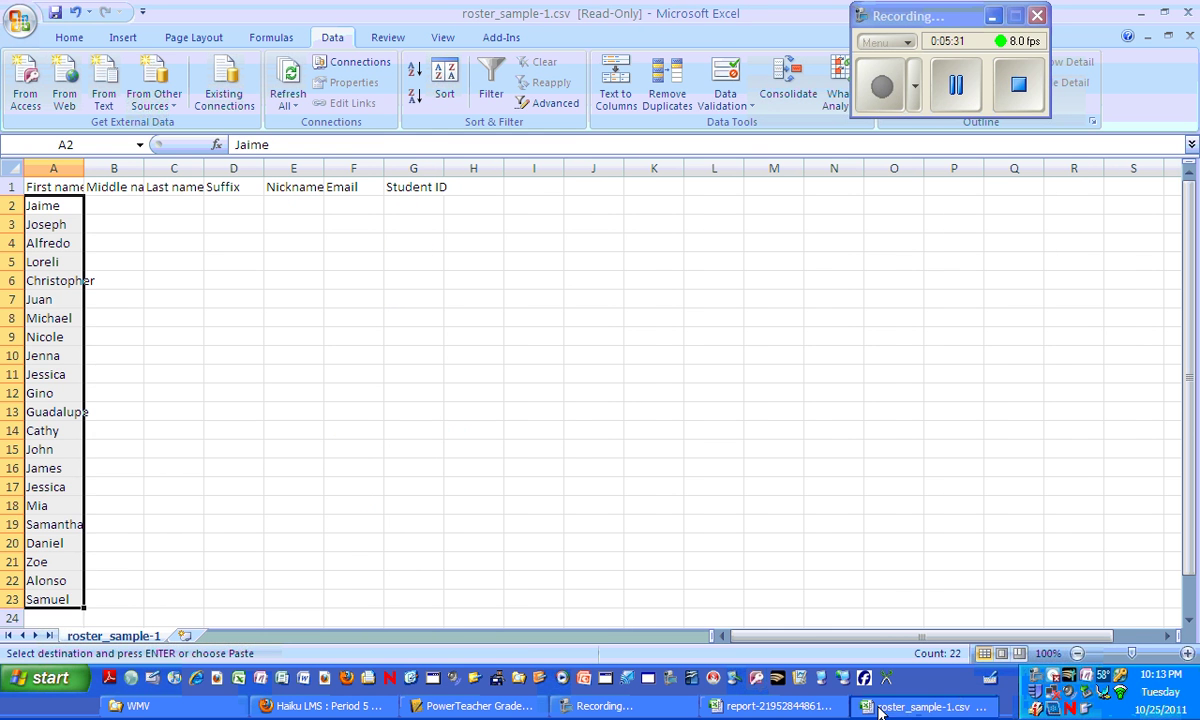
left_click(183, 206)
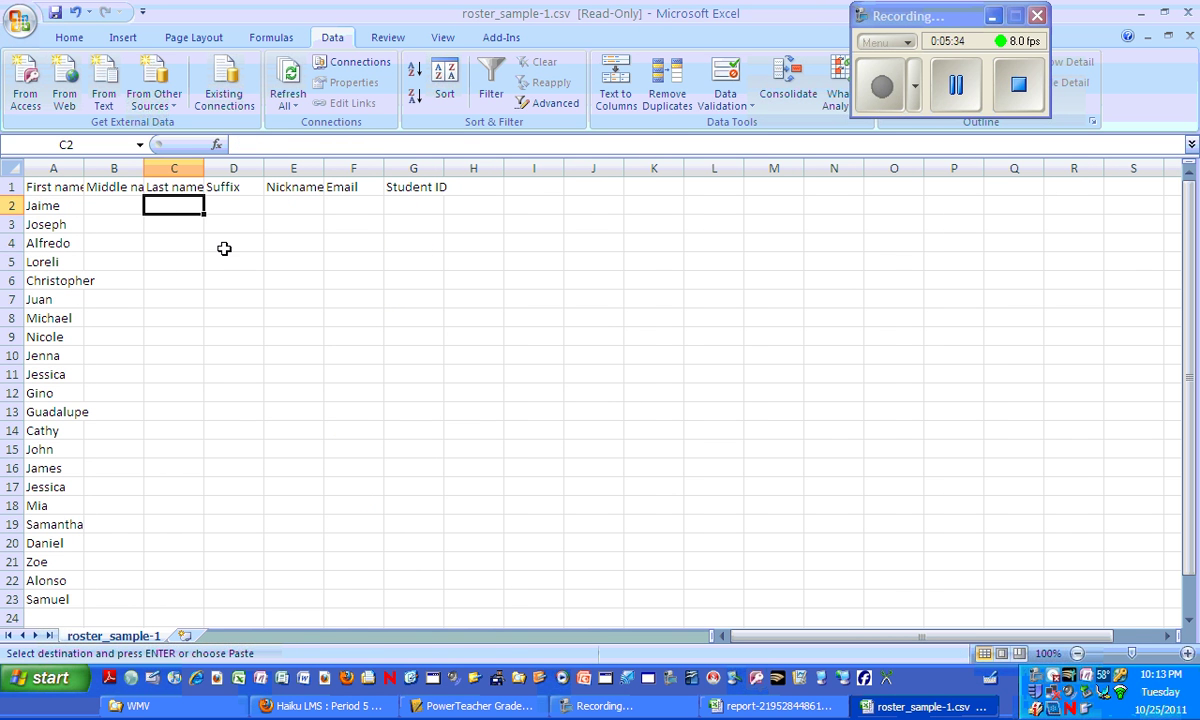
key("ctrl+v")
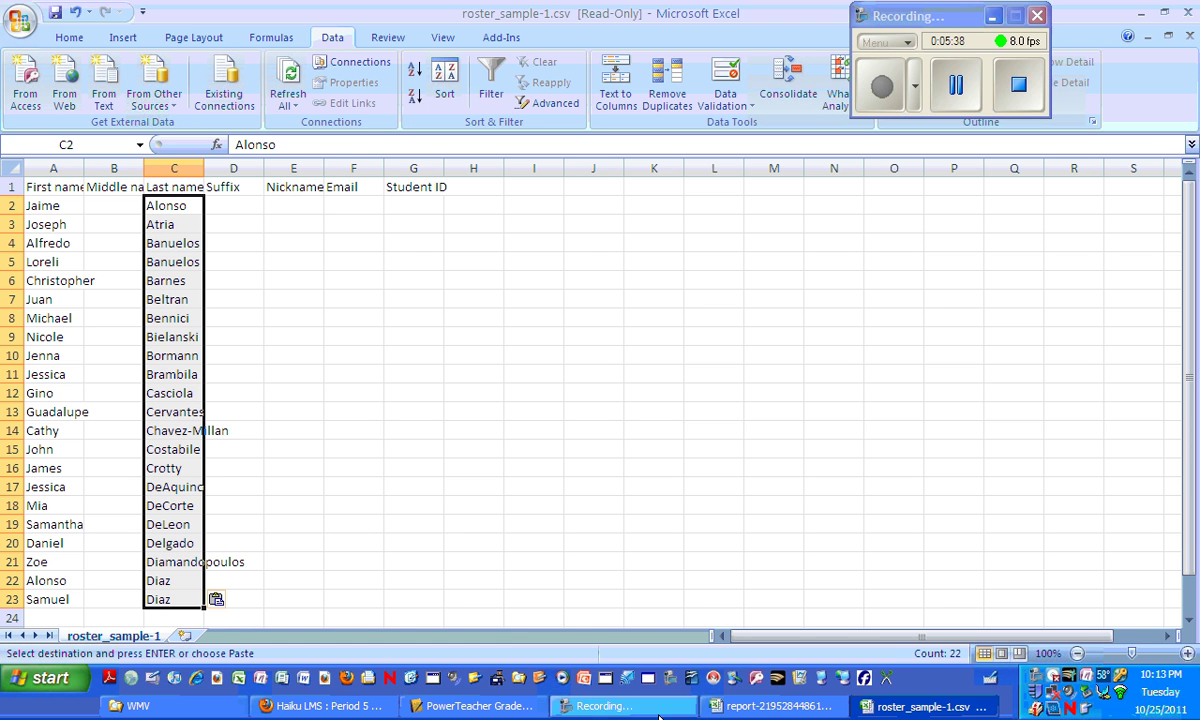
left_click(895, 712)
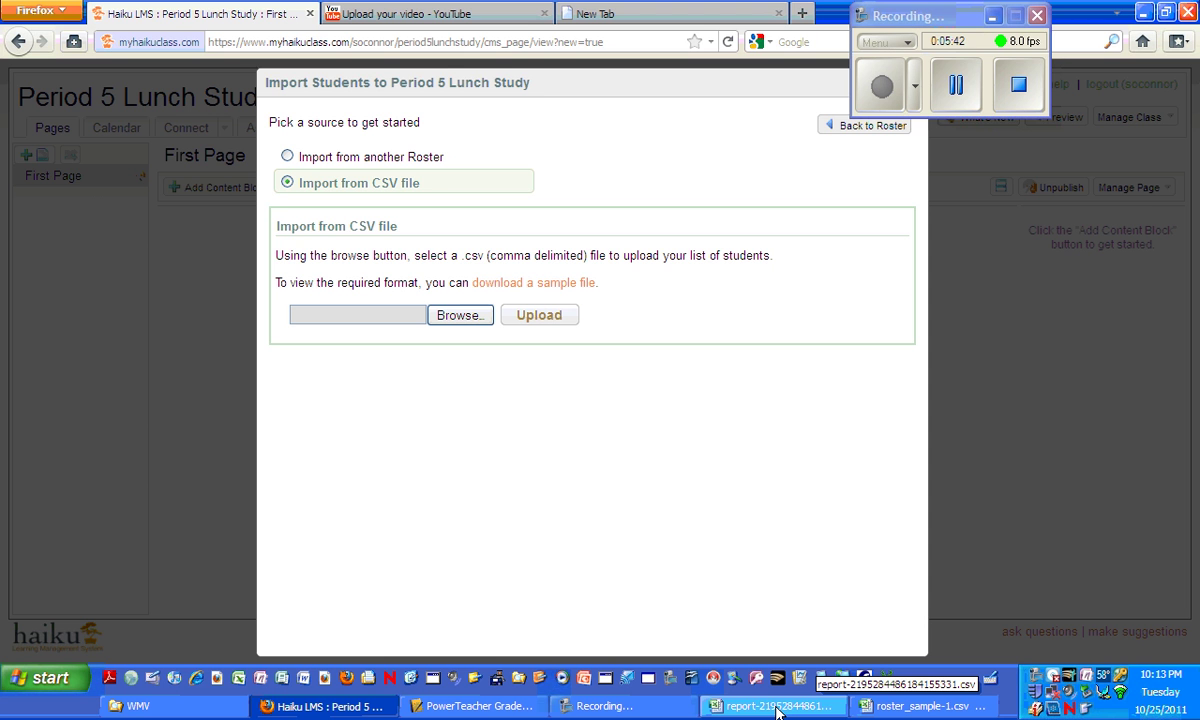
left_click(880, 707)
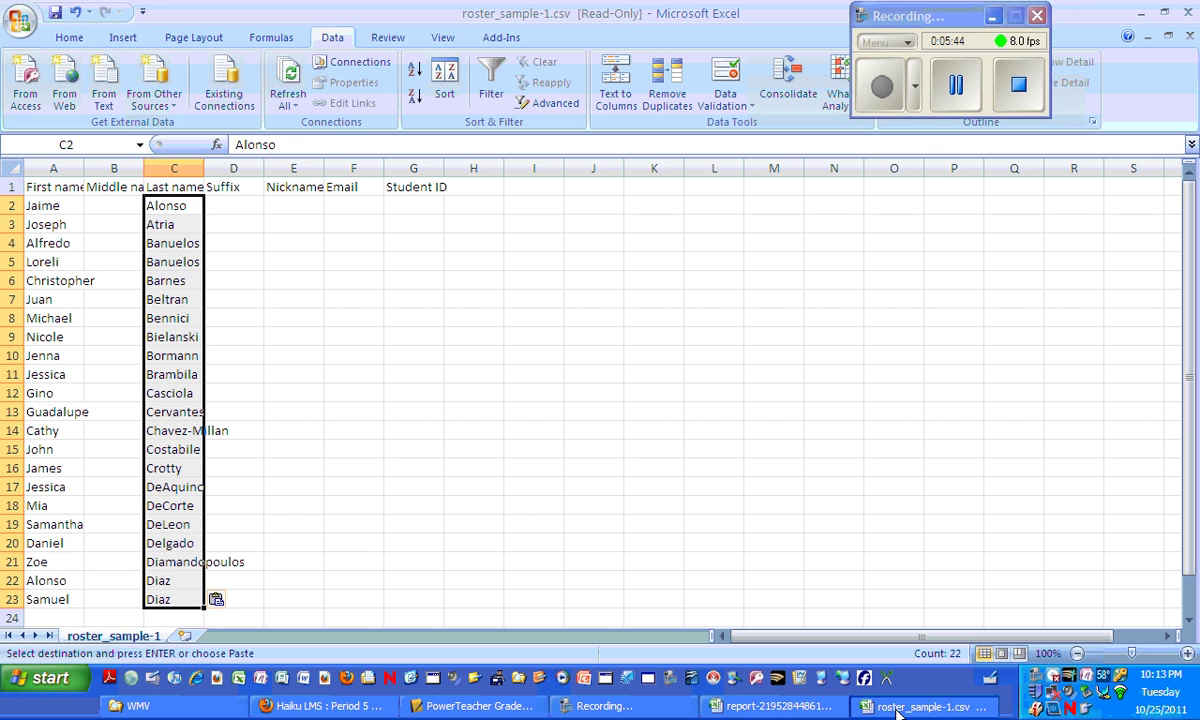
Copy the 22 student numbers from report cells B3:B24 into Student ID at G2, and widen Email.
left_click(770, 706)
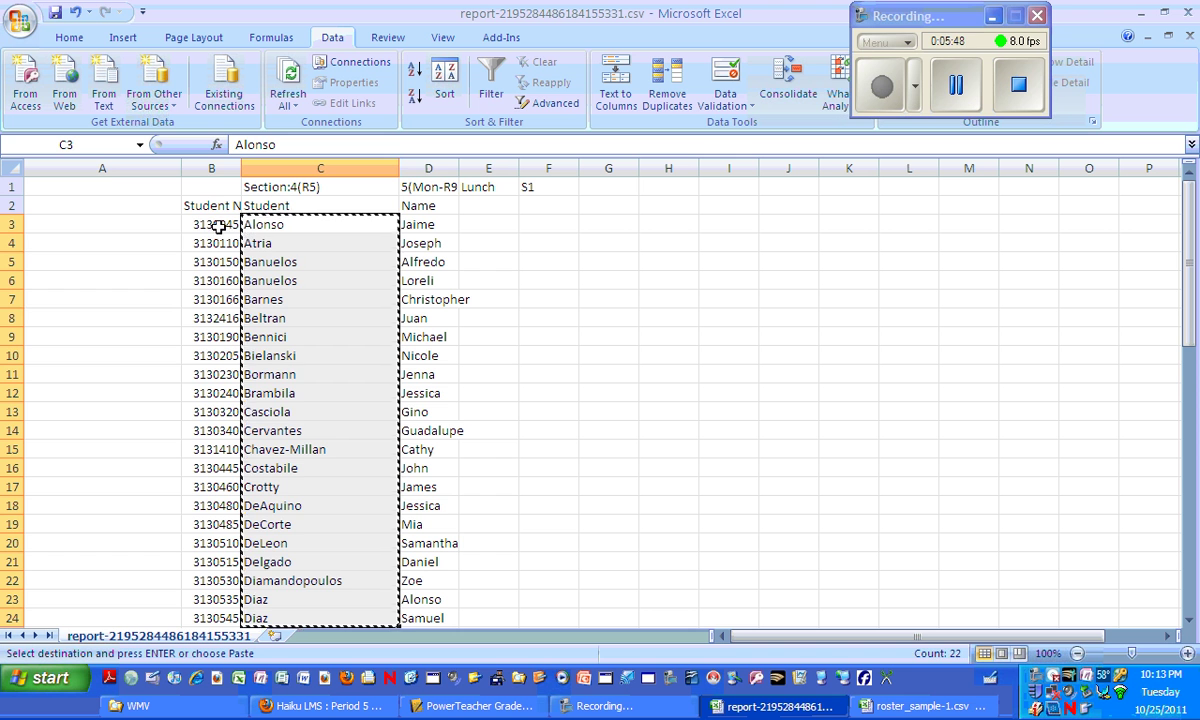
left_click(216, 225)
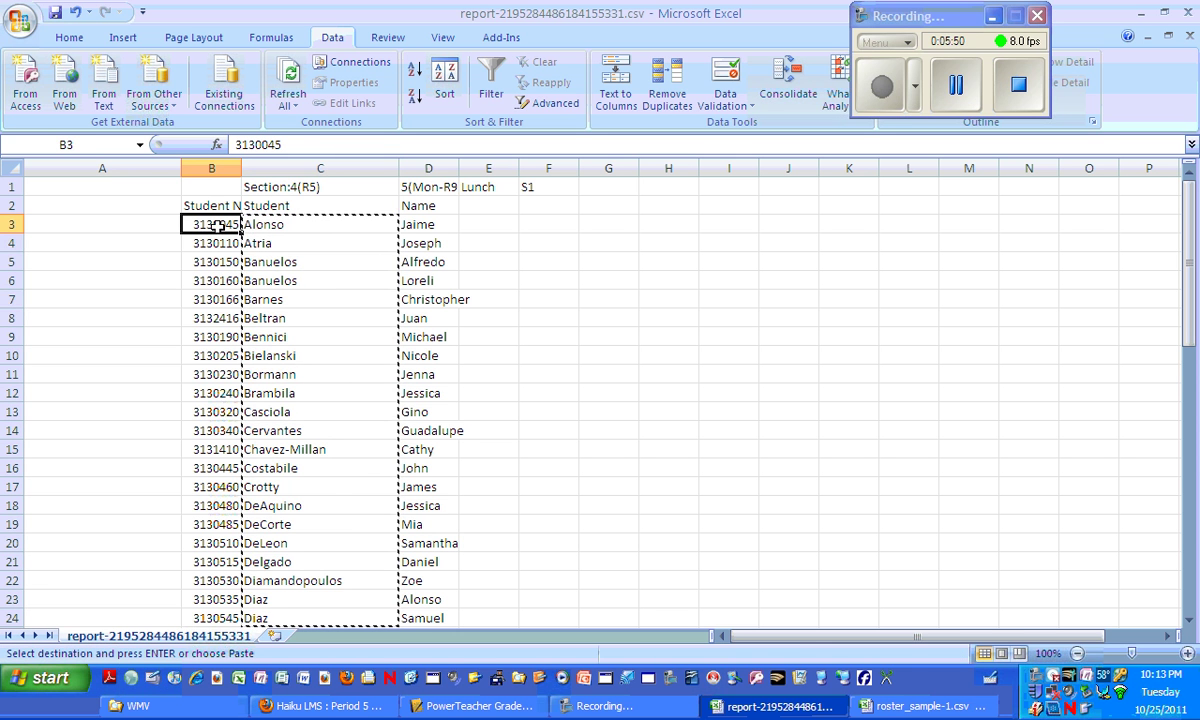
left_click_drag(216, 225, 226, 612)
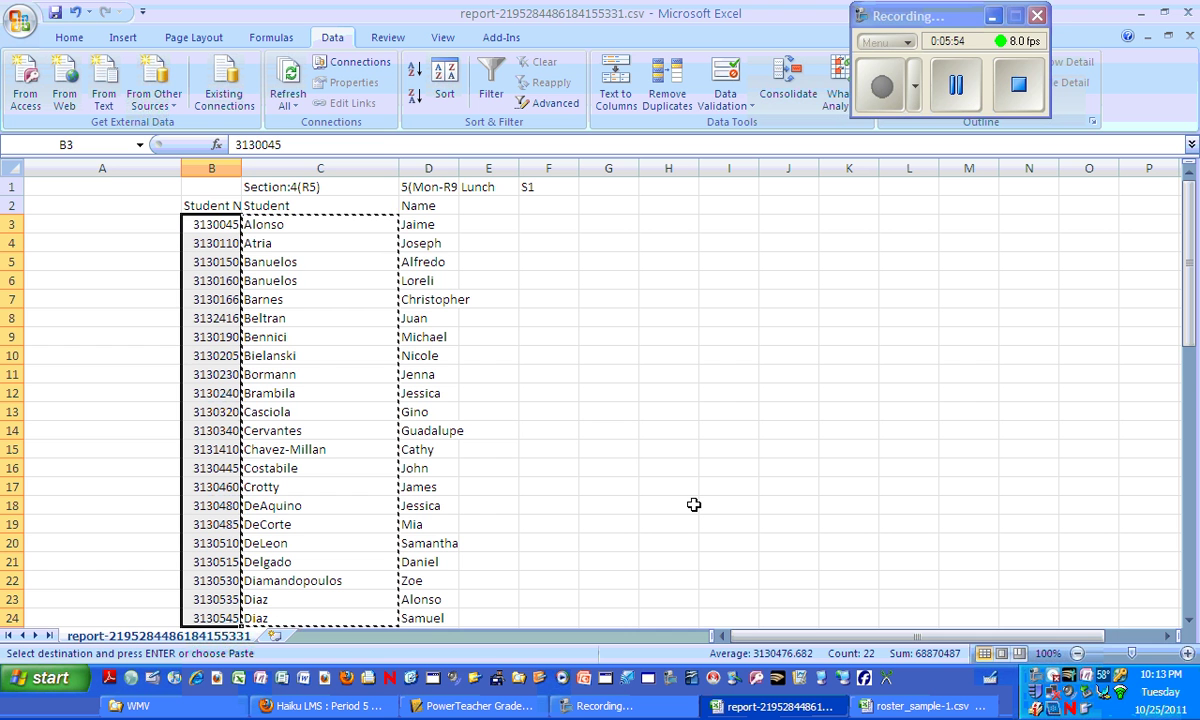
key("ctrl+c")
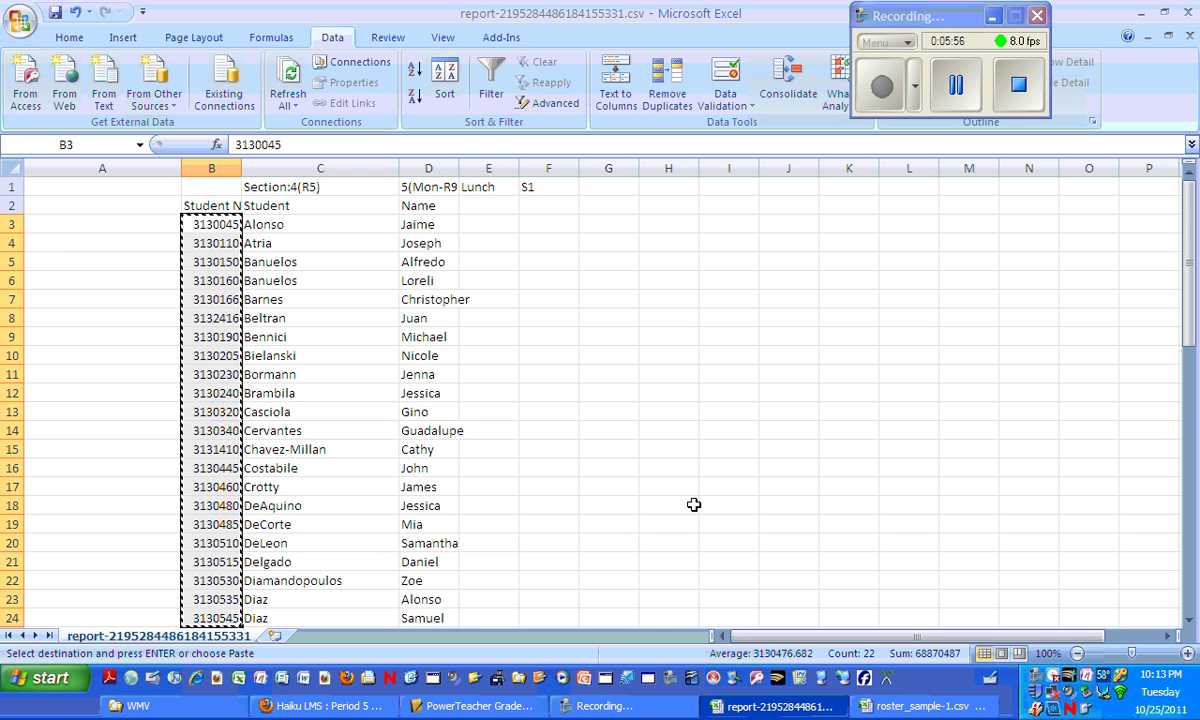
left_click(963, 707)
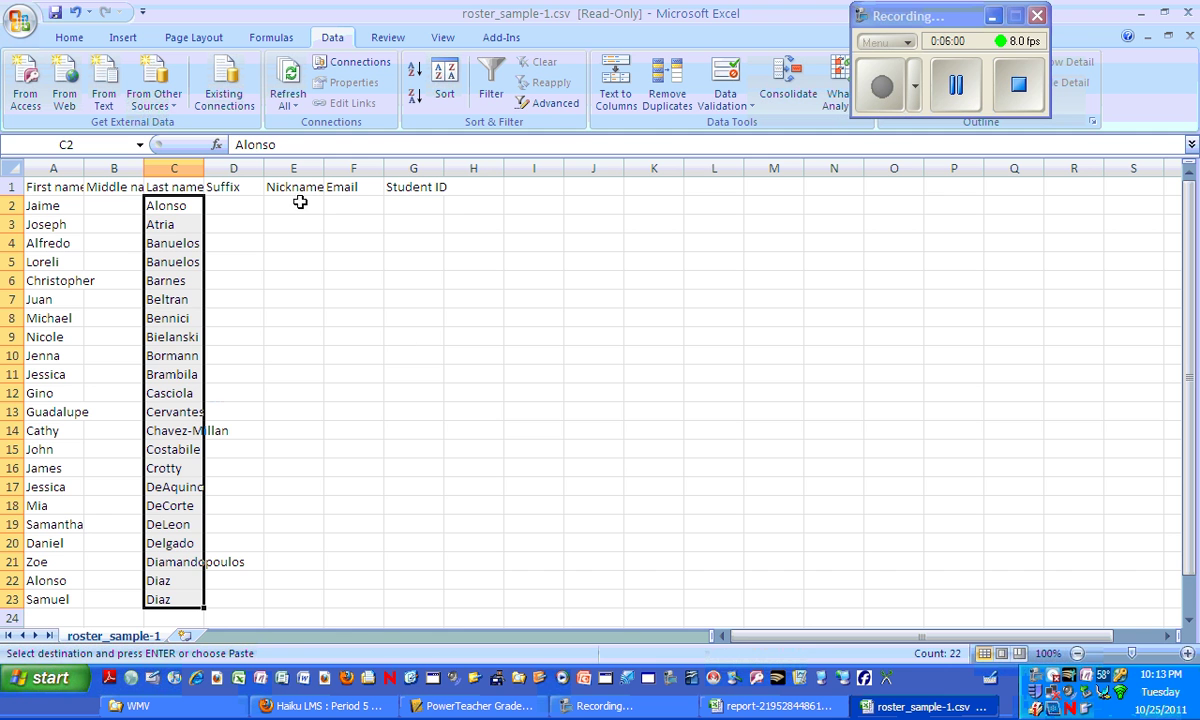
left_click(415, 205)
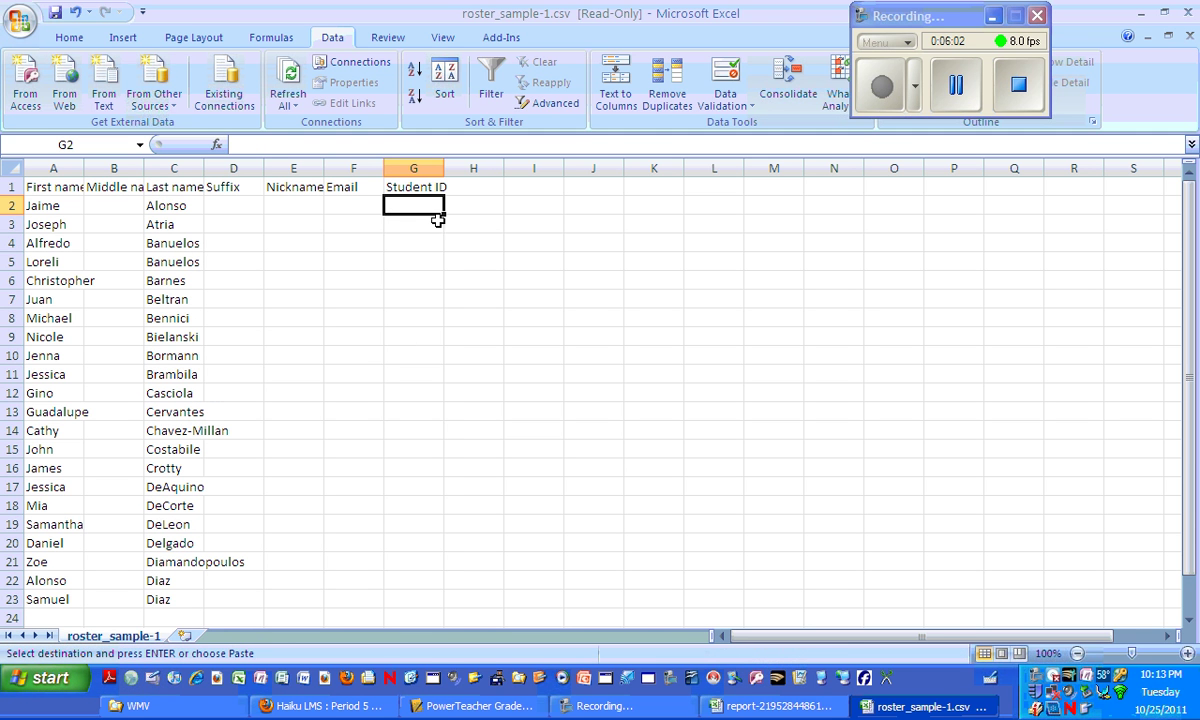
key("ctrl+v")
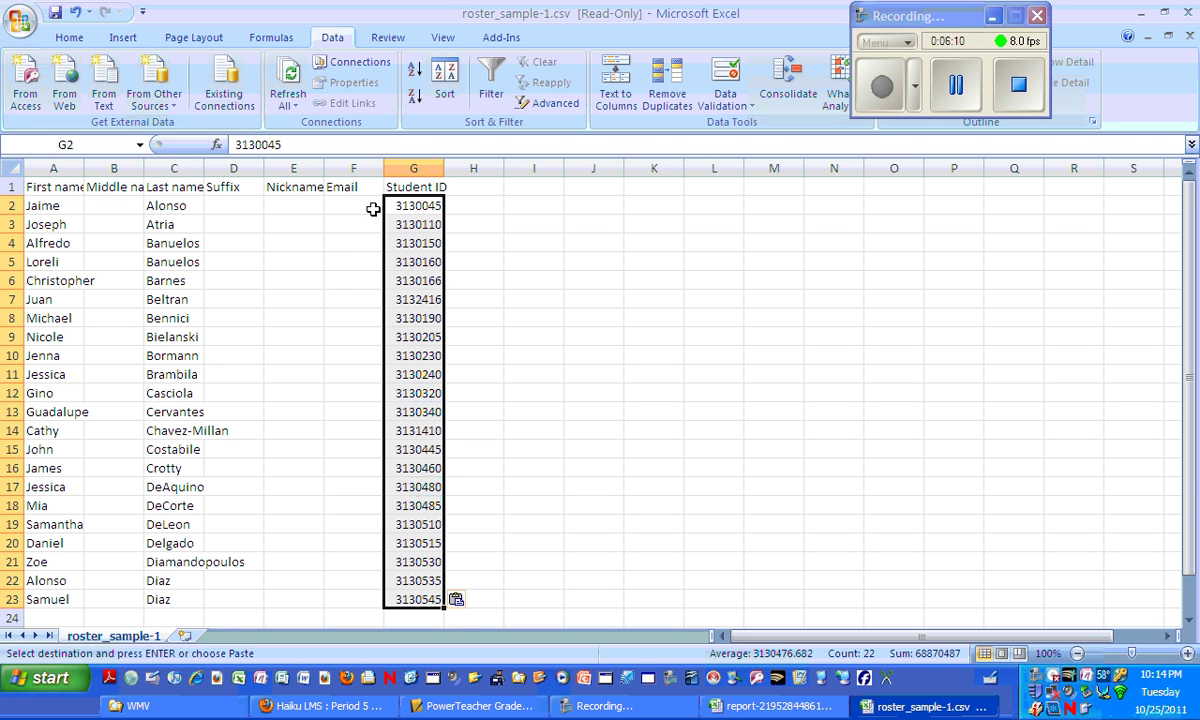
left_click_drag(383, 168, 411, 167)
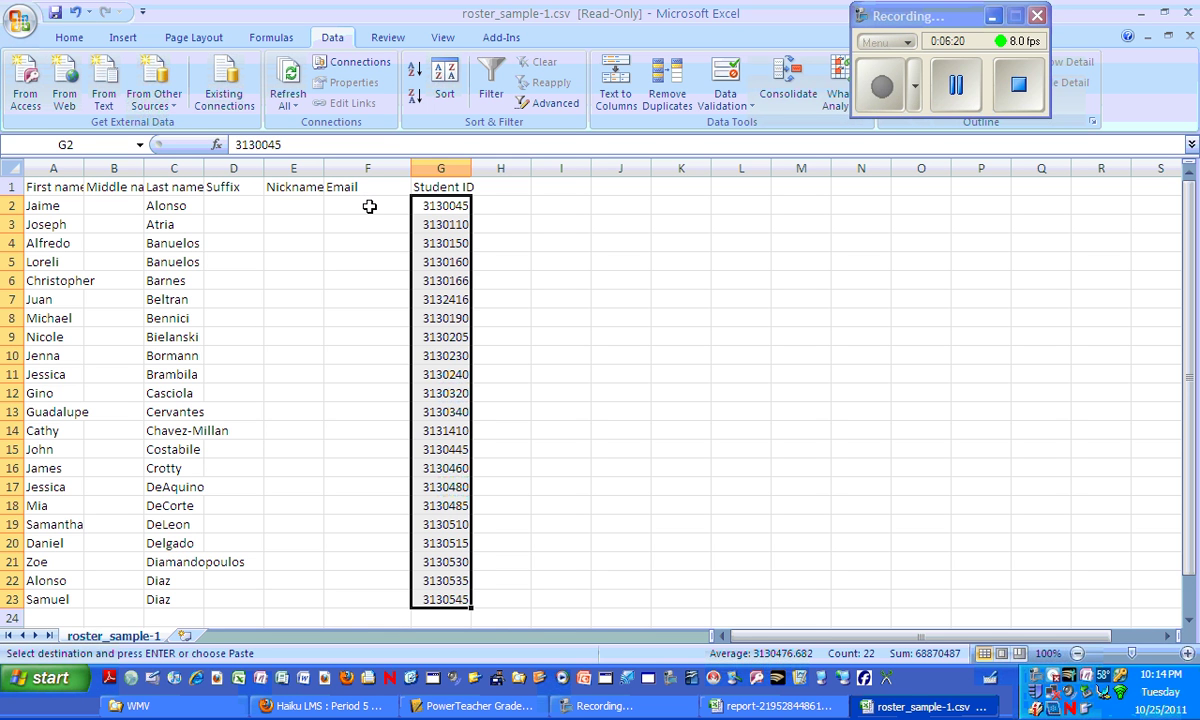
Enter =CONCATENATE( in Email cell F2, picking CONCATENATE from the autocomplete list.
left_click(369, 206)
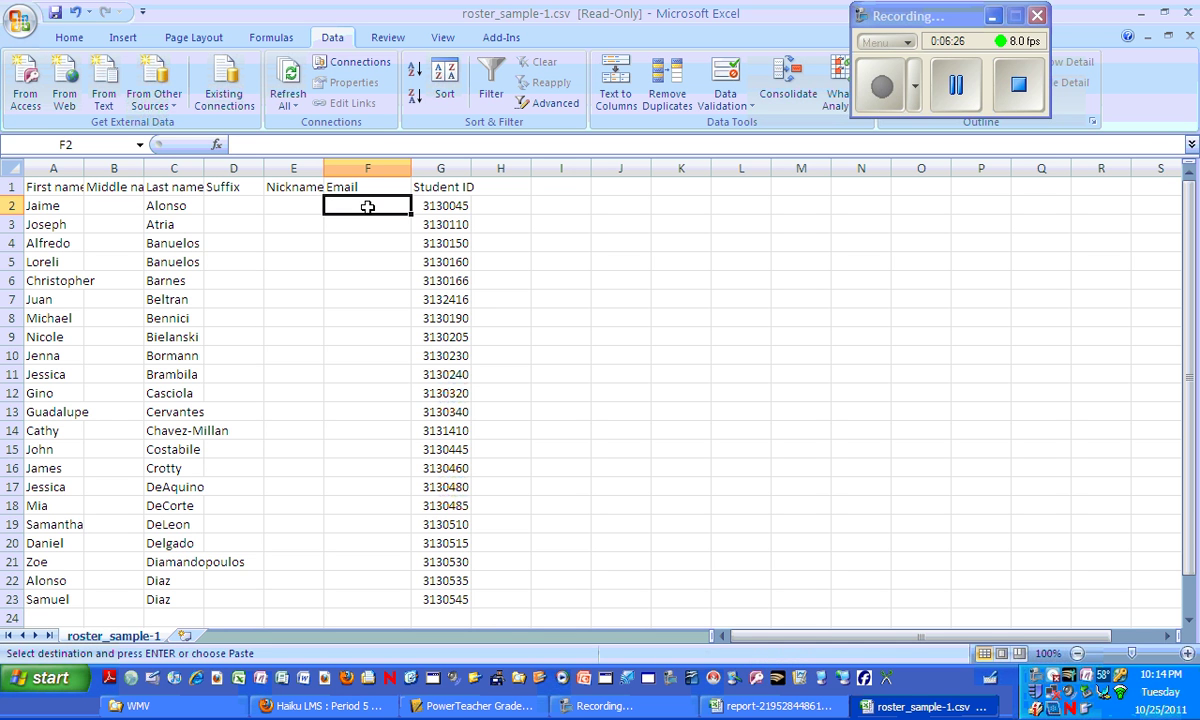
left_click(315, 146)
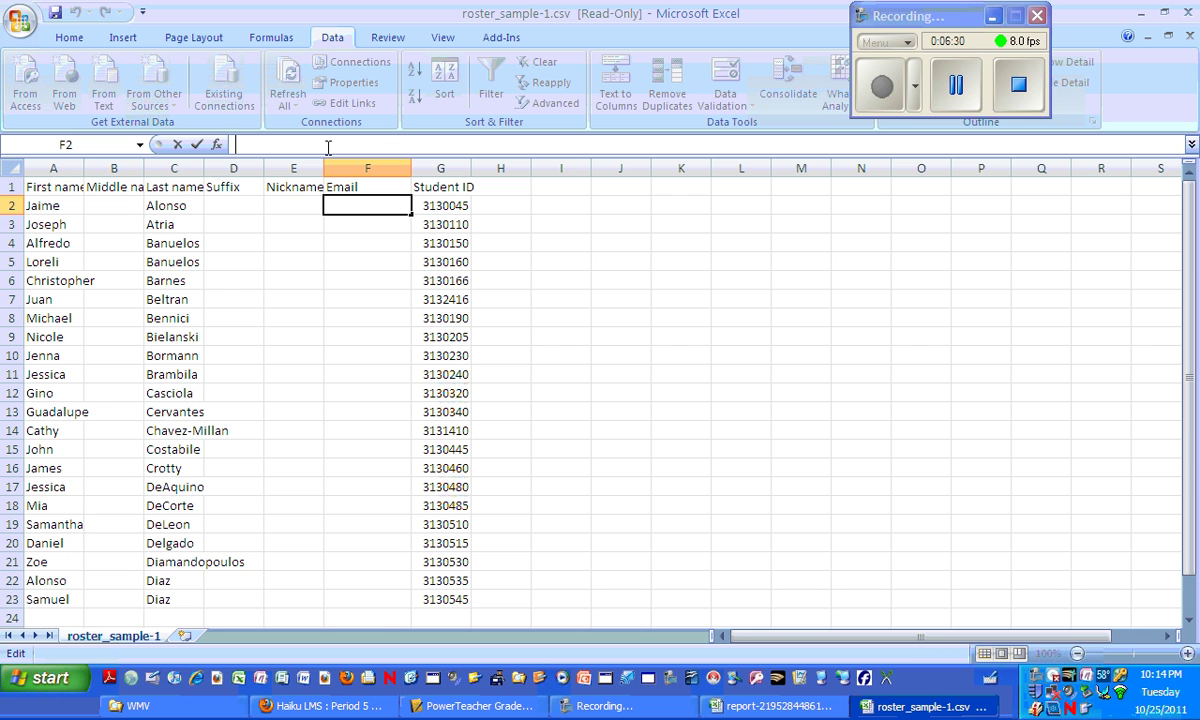
type("=")
type("c")
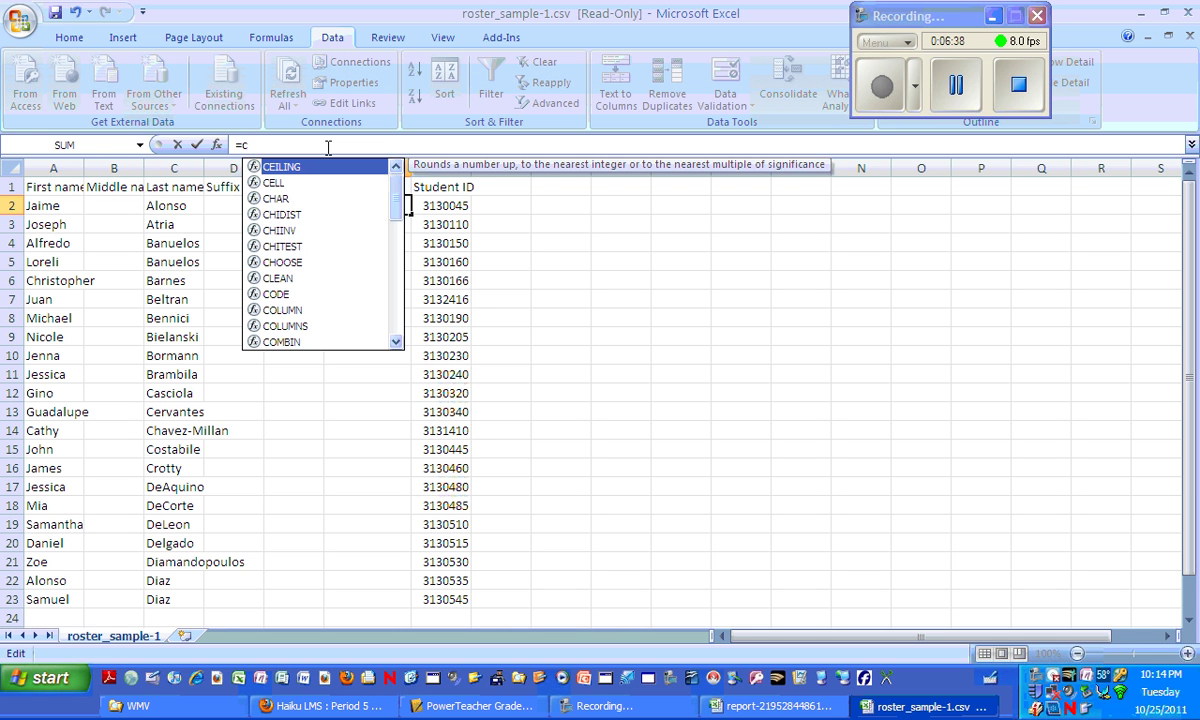
type("on")
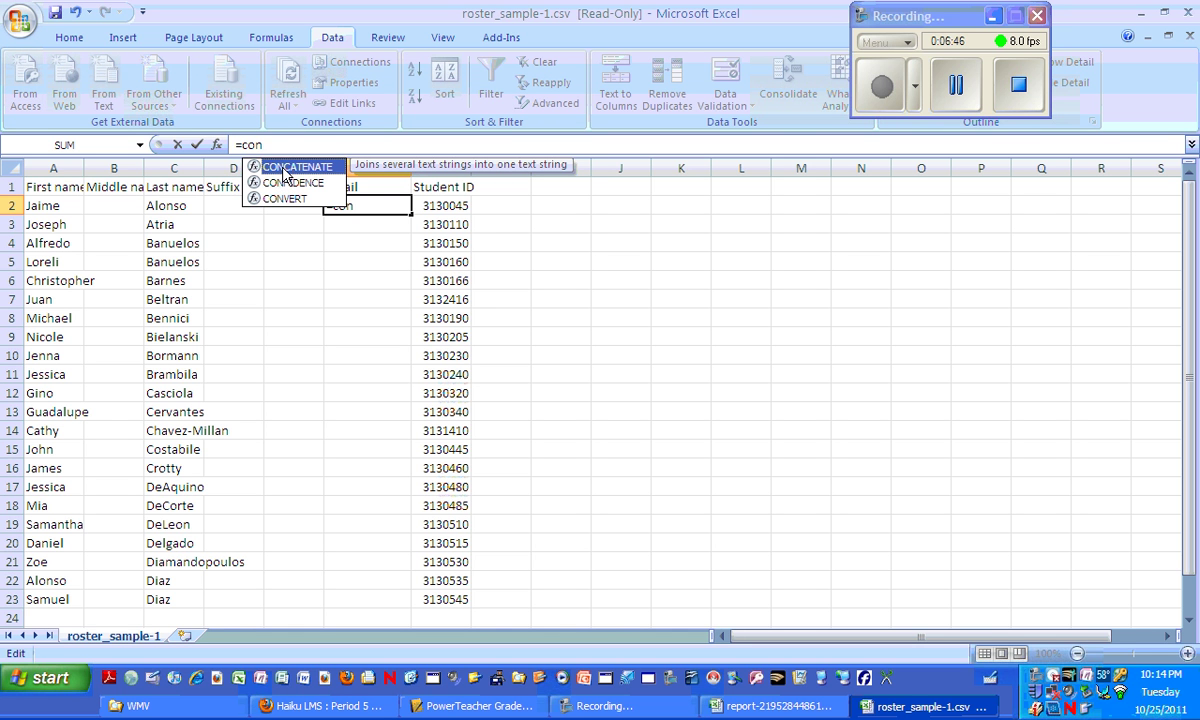
double_click(284, 170)
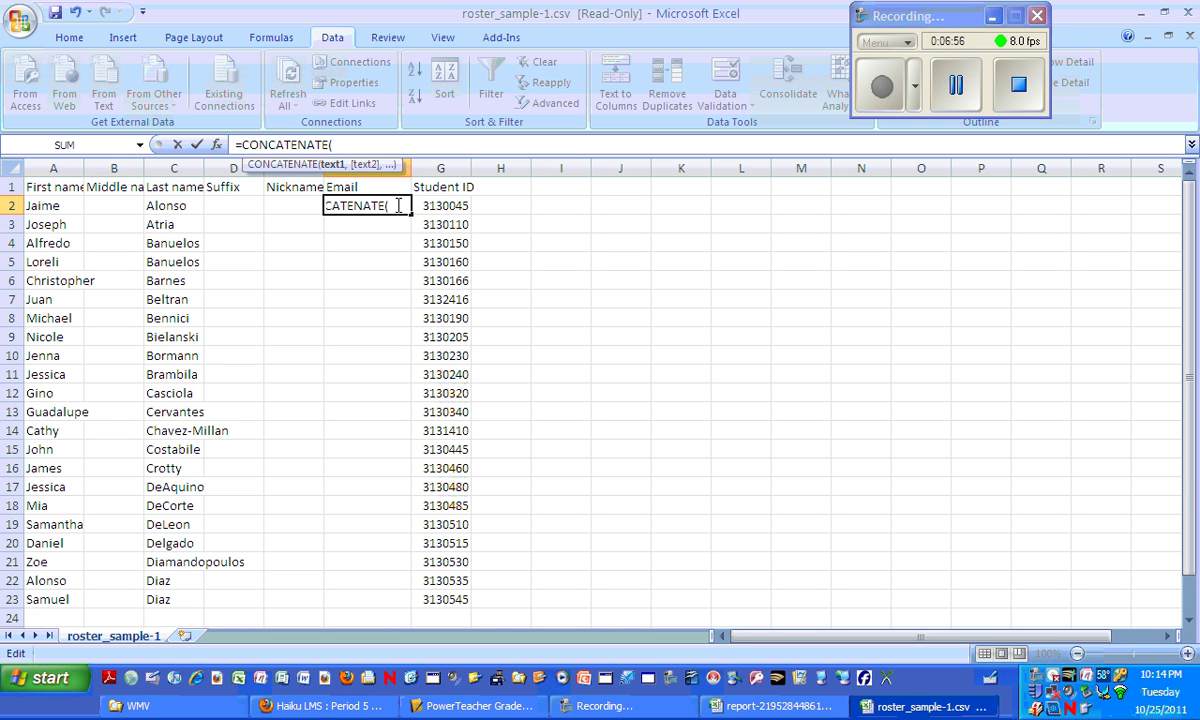
left_click(398, 205)
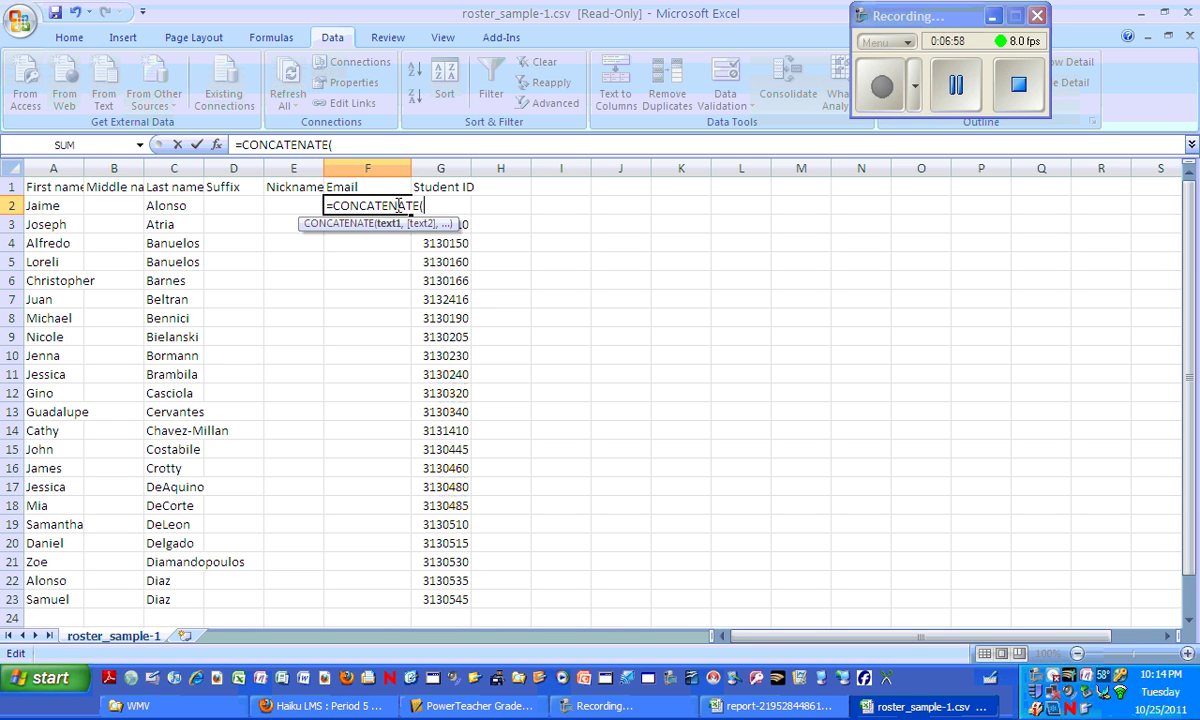
left_click(217, 146)
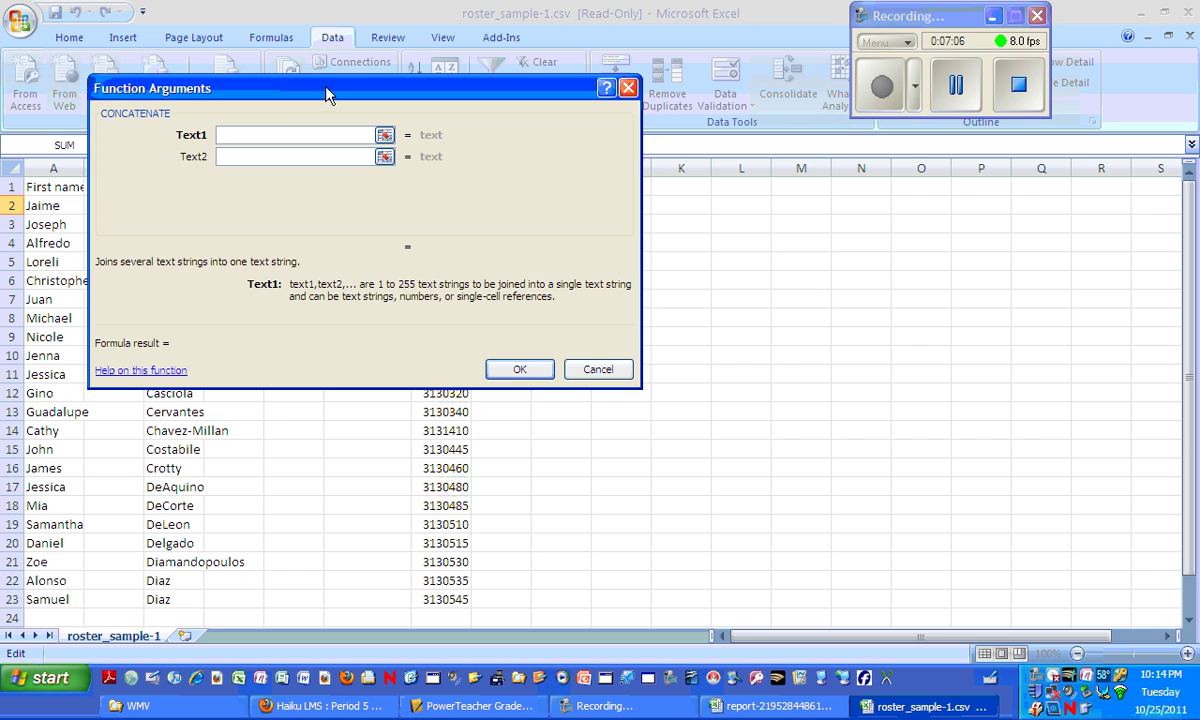
left_click_drag(305, 82, 745, 242)
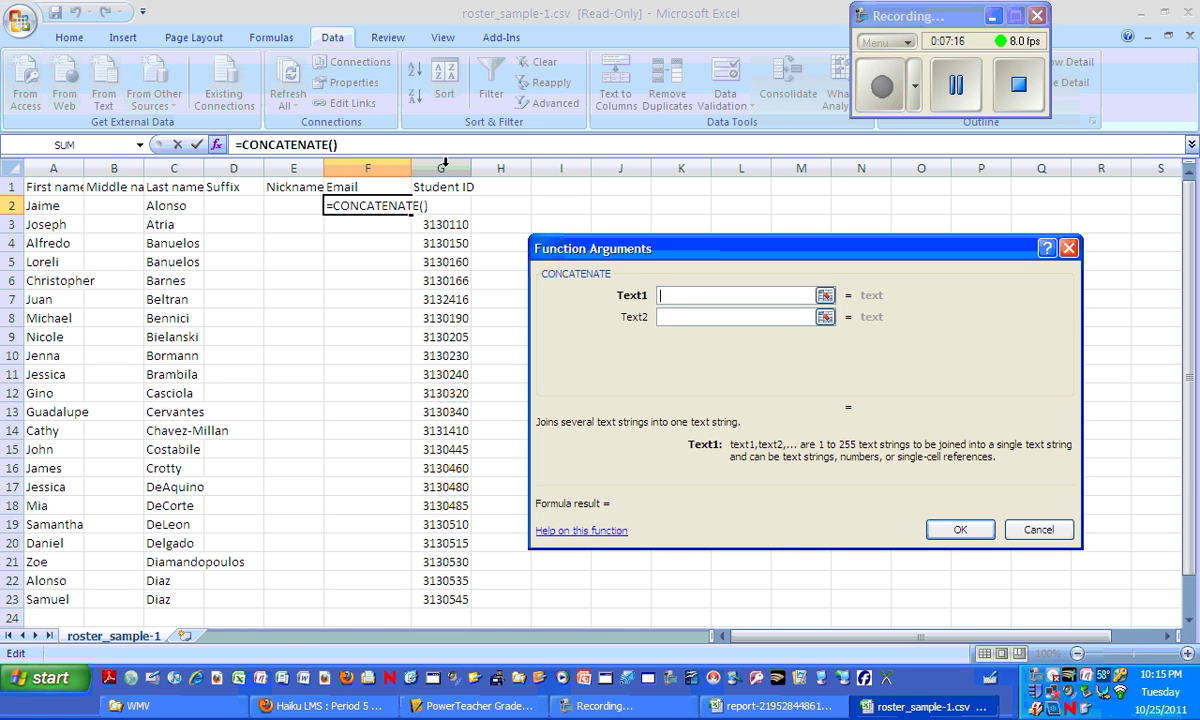
type("G")
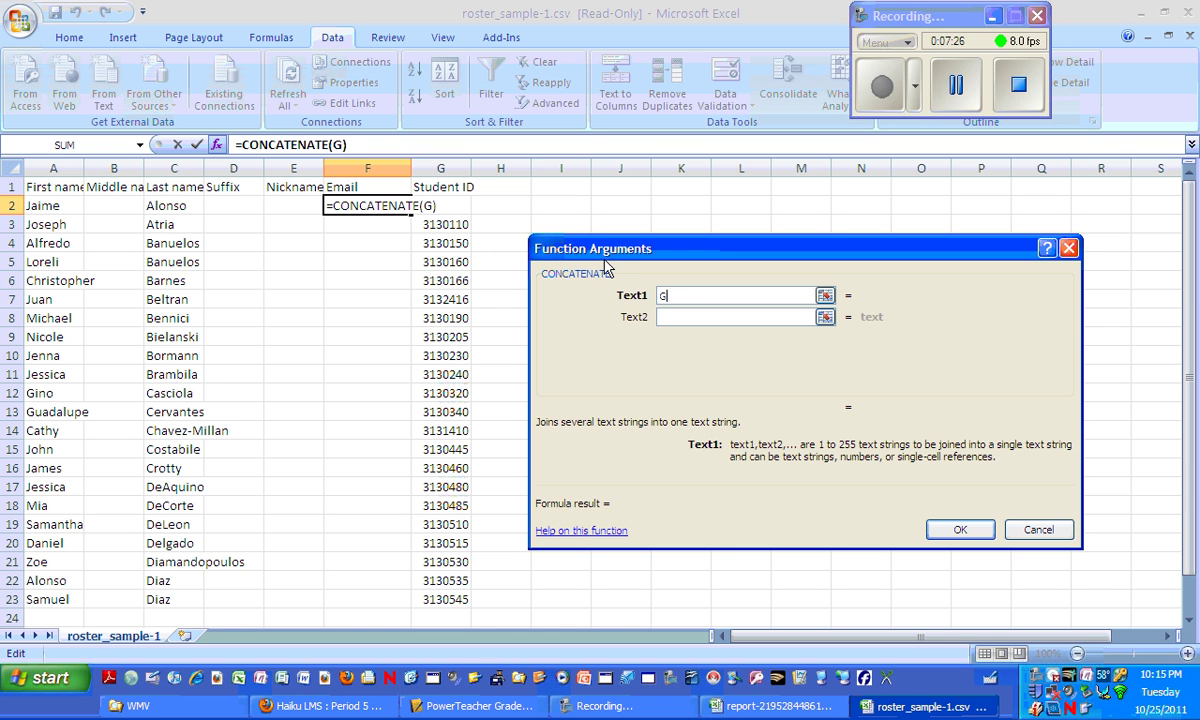
type("2")
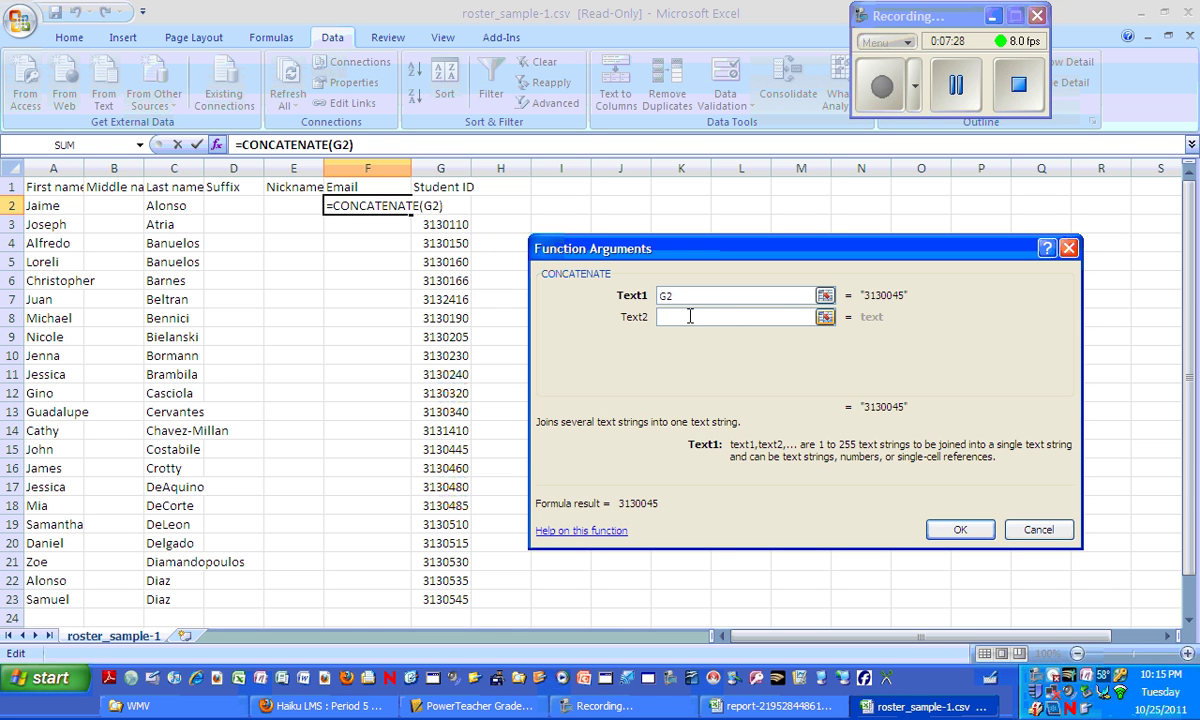
left_click(726, 316)
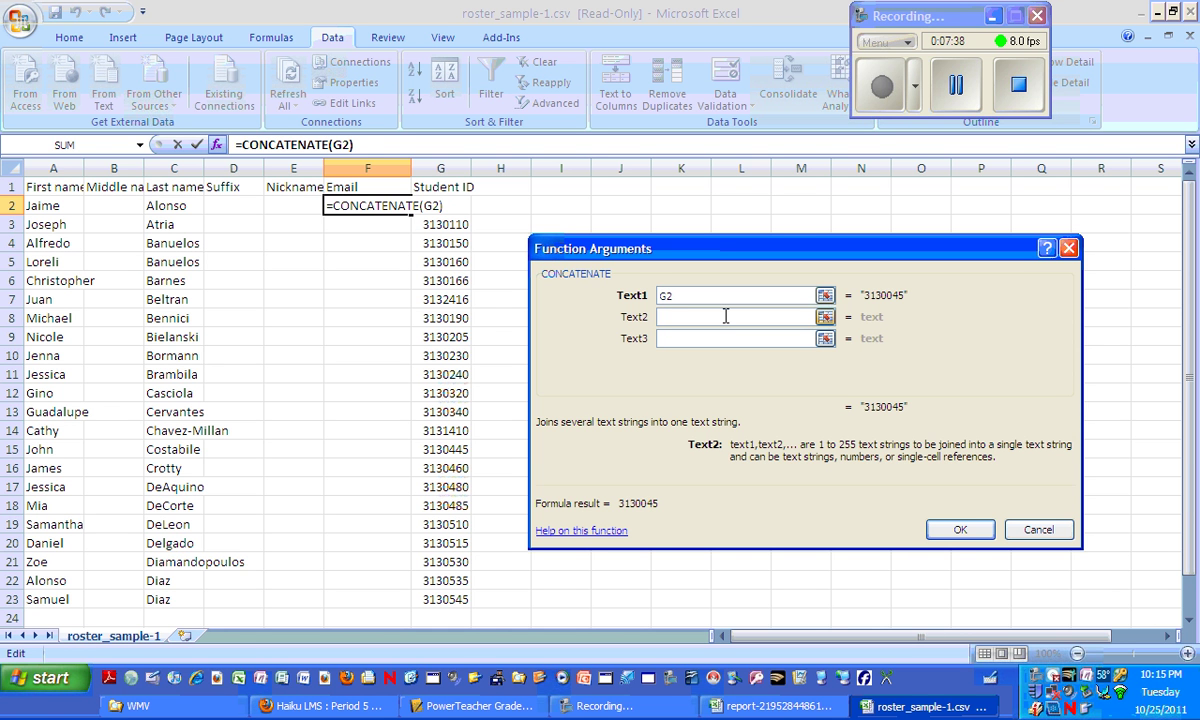
type("@")
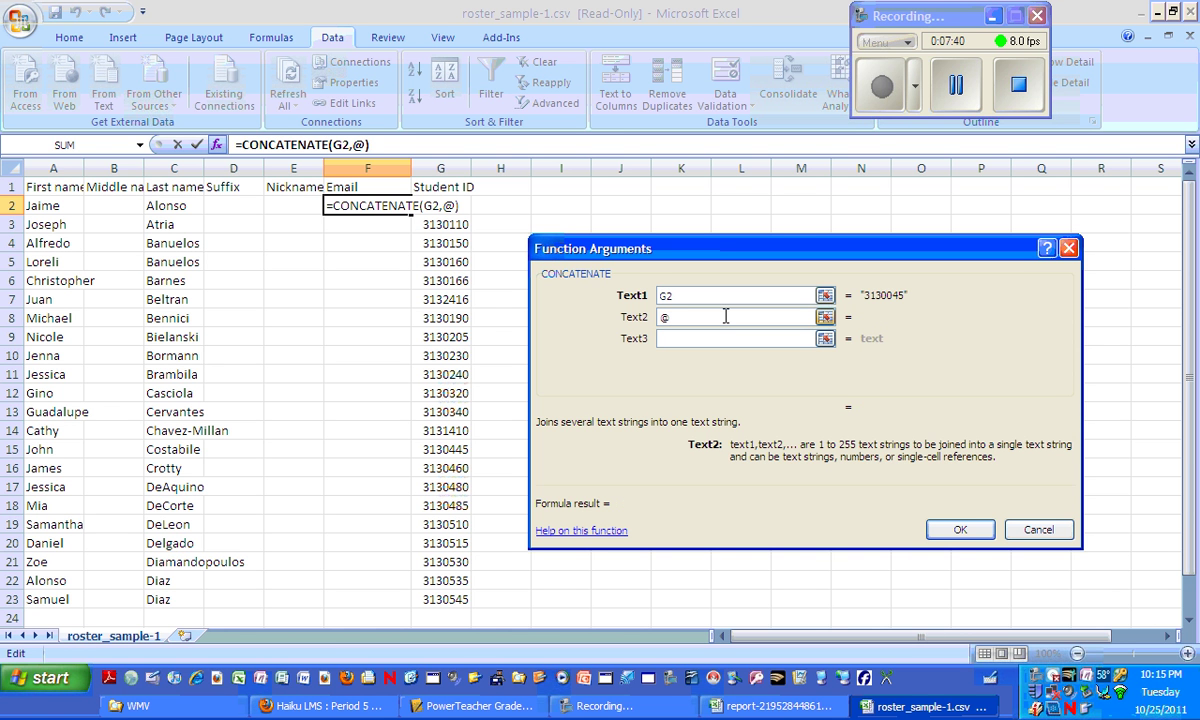
type("dupage88")
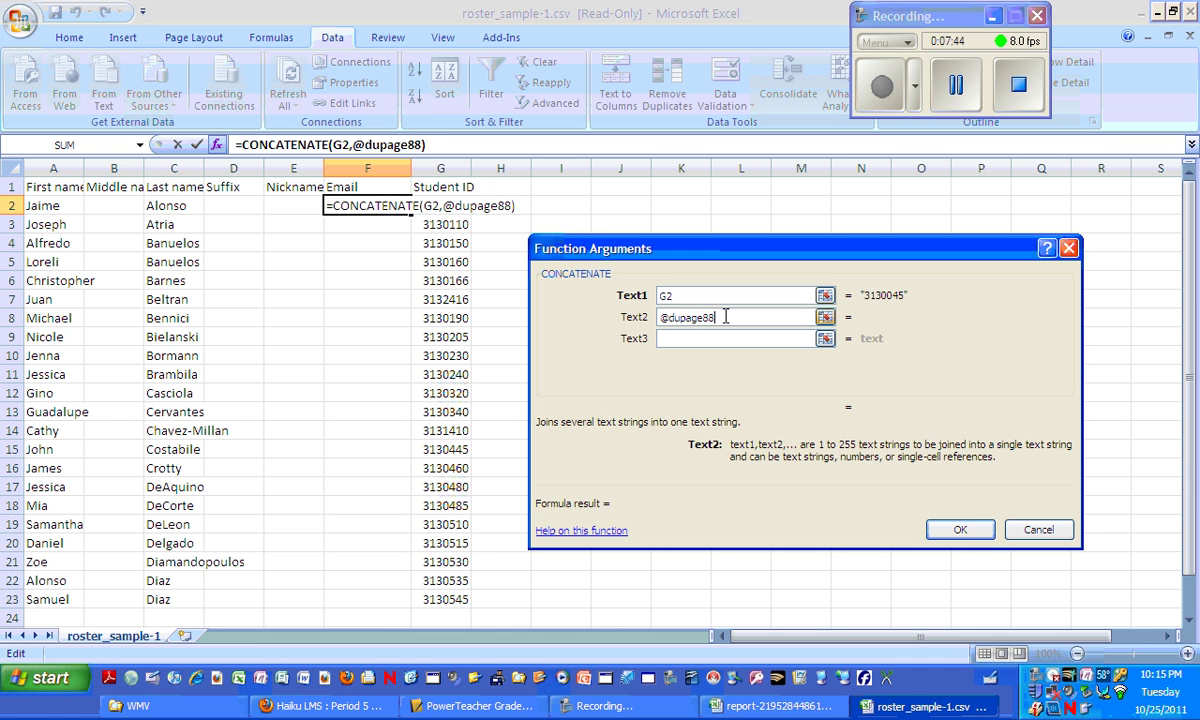
type(".org")
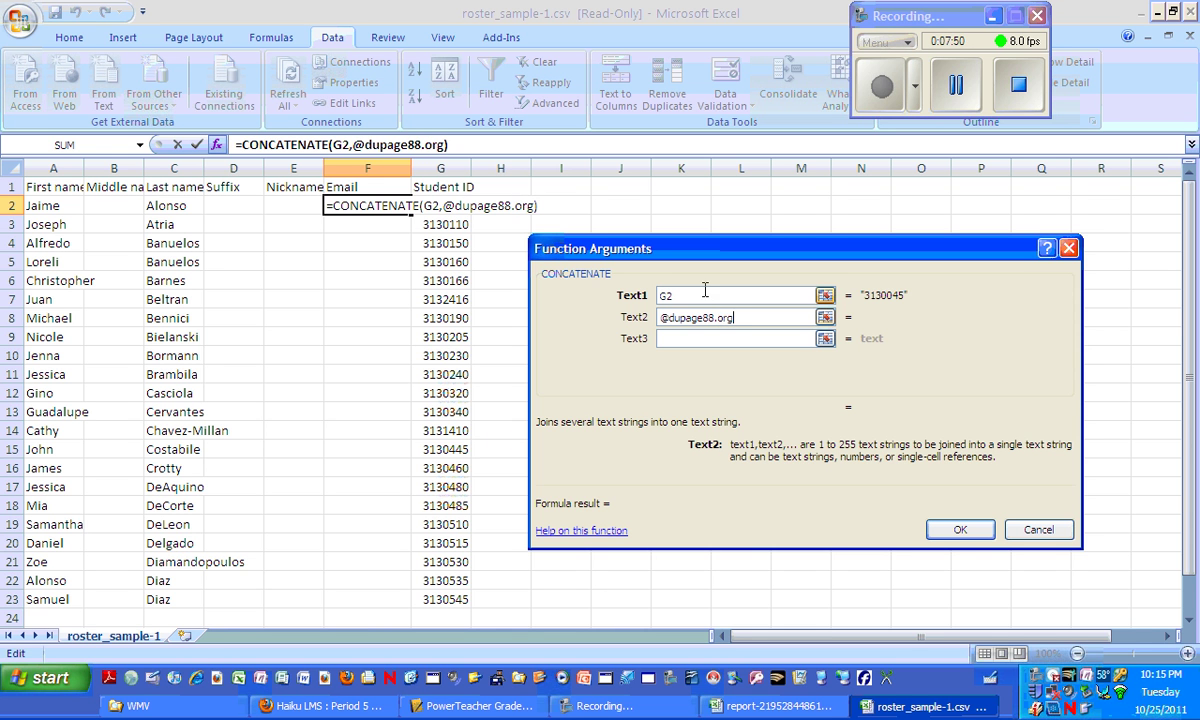
left_click(955, 531)
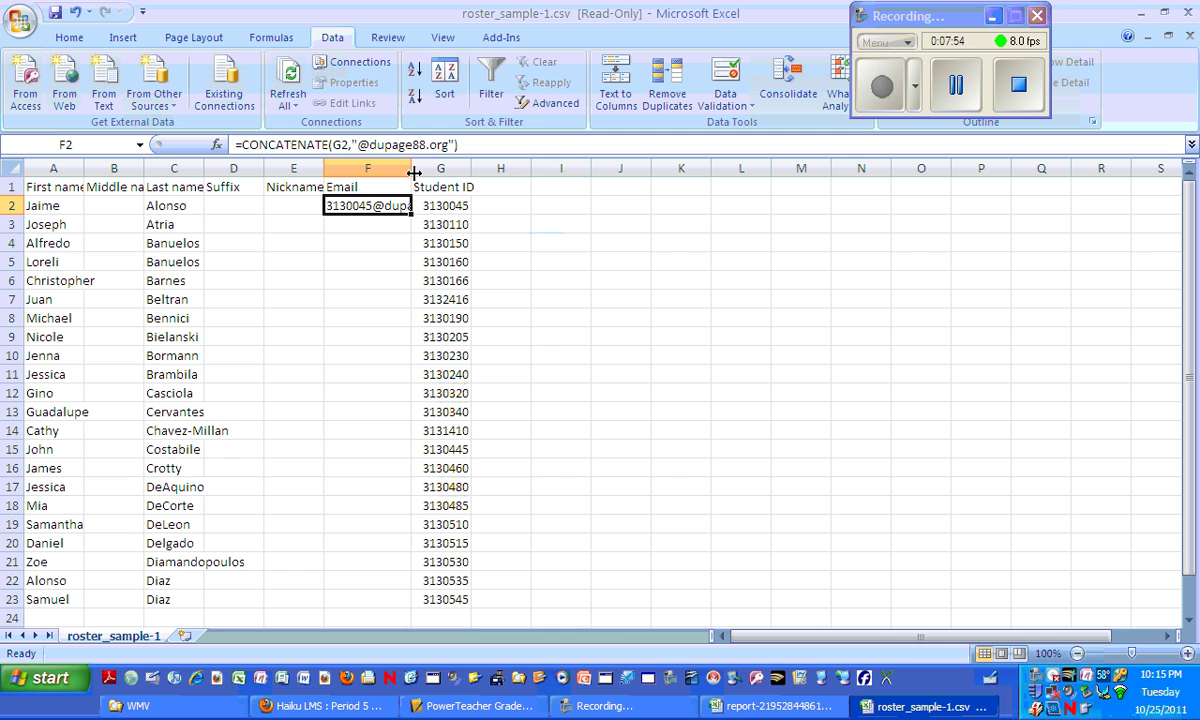
Resize column F to fit the addresses and fill F2's email formula down to row 22.
left_click_drag(411, 168, 489, 168)
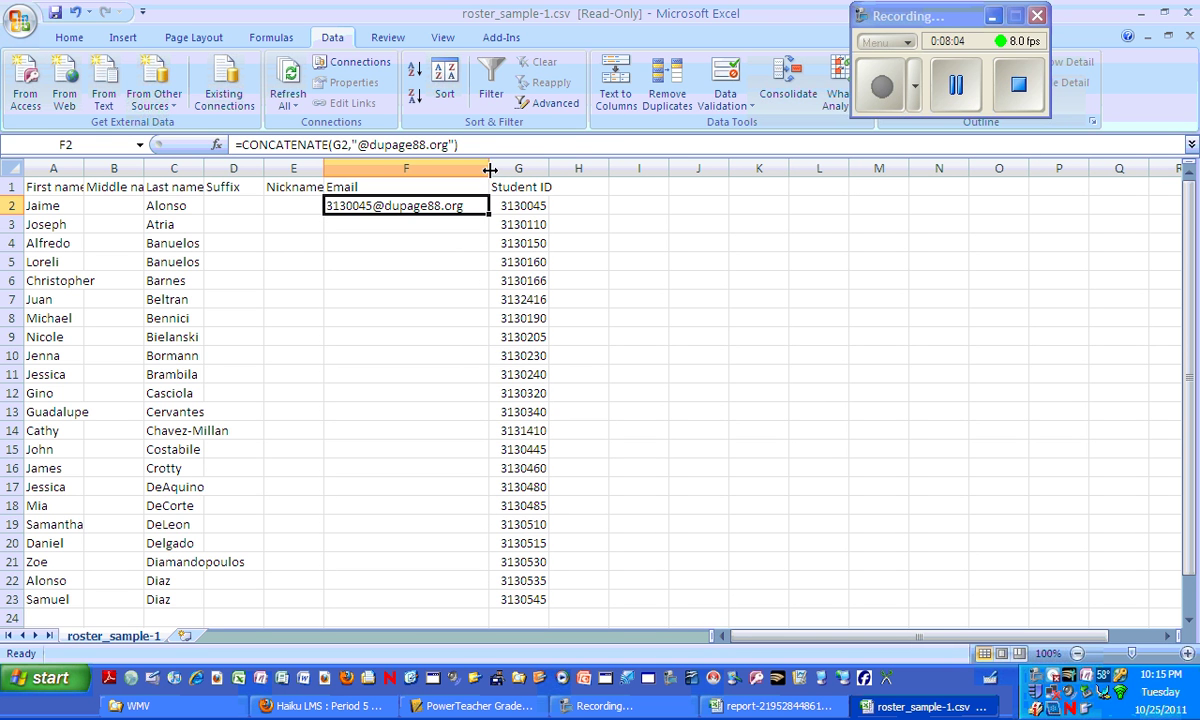
left_click_drag(486, 168, 473, 168)
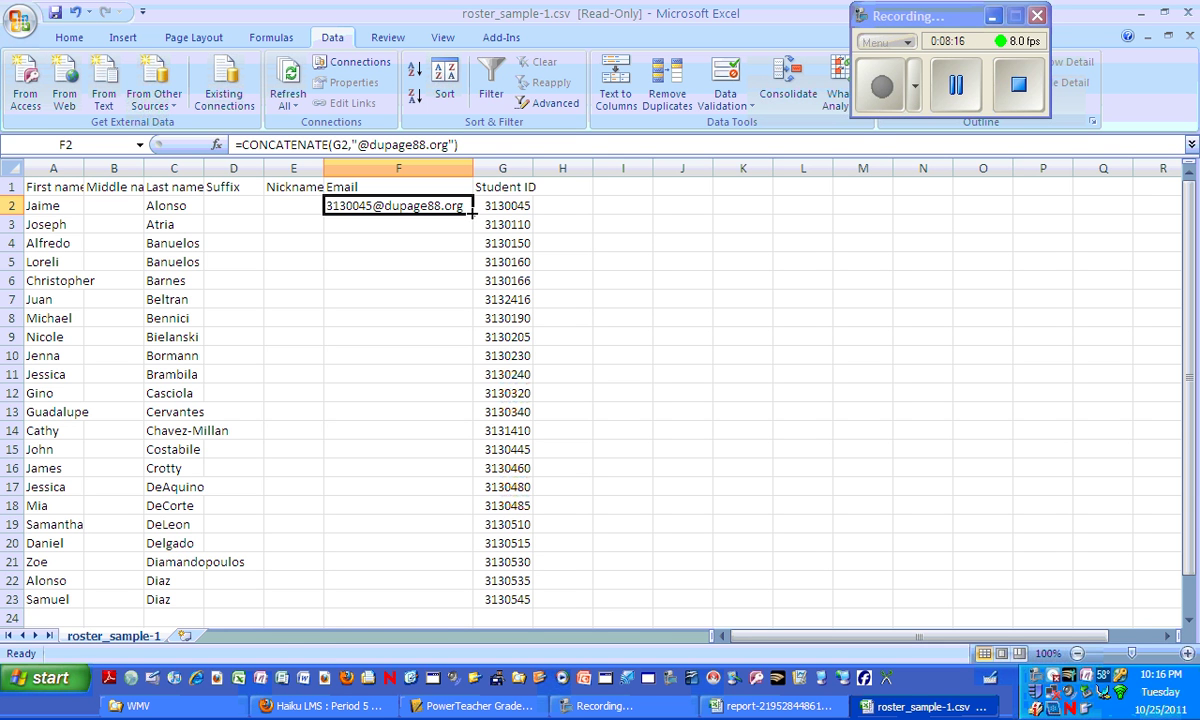
left_click_drag(473, 212, 459, 599)
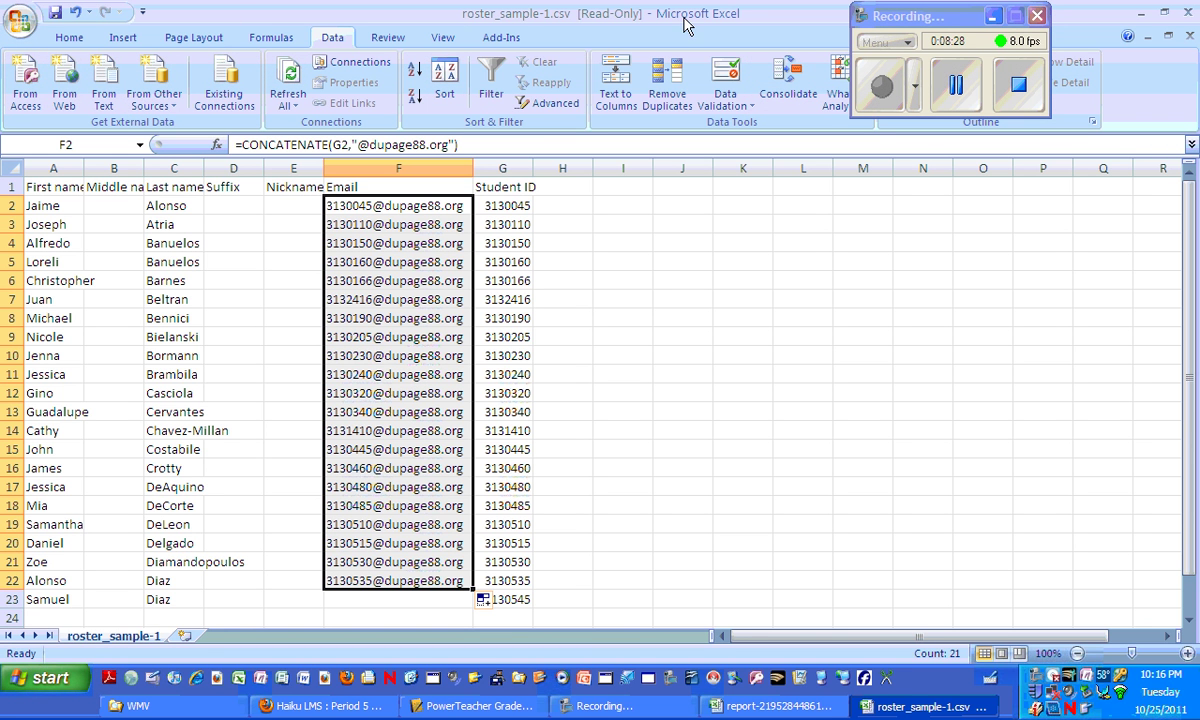
Save the roster to the Desktop as CSV file 'Period 5 Roster', then minimize Excel.
left_click(18, 22)
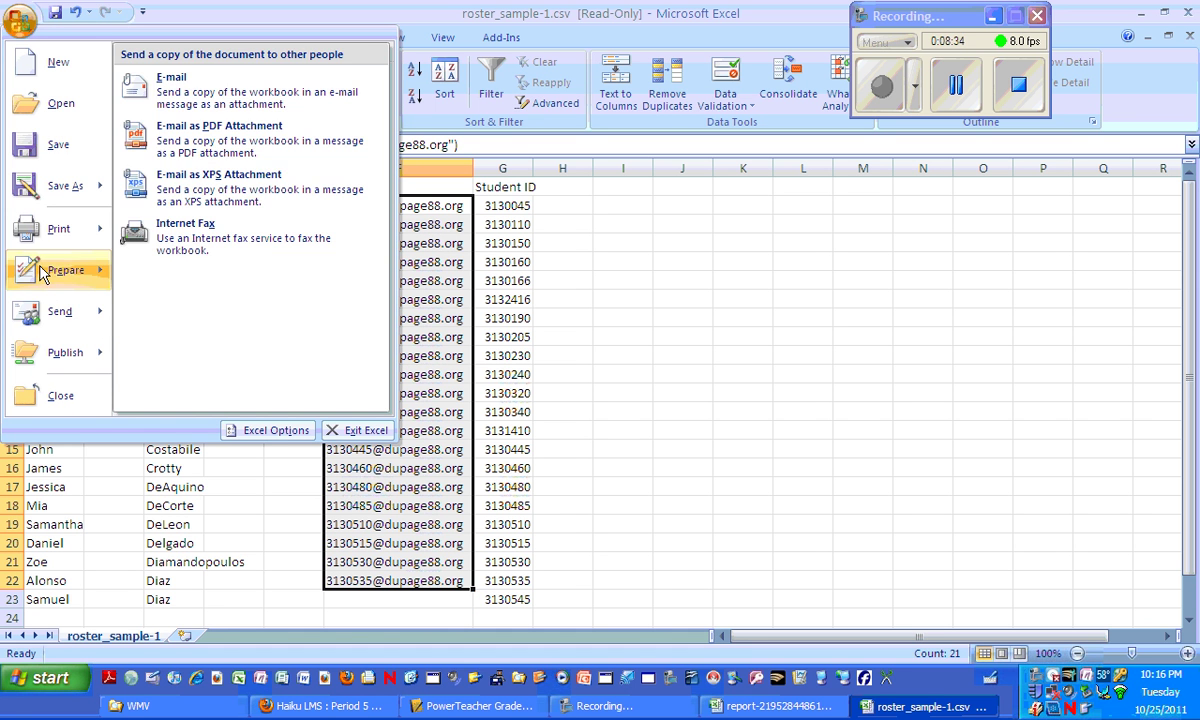
mouse_move(55, 193)
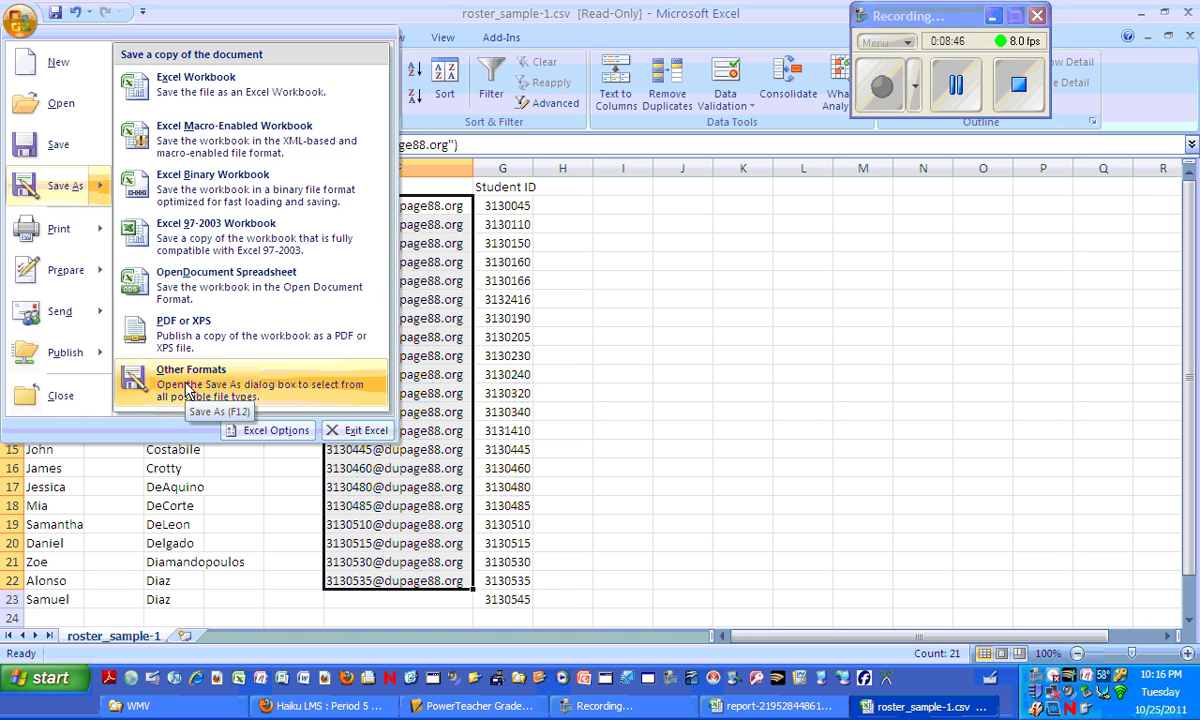
left_click(188, 390)
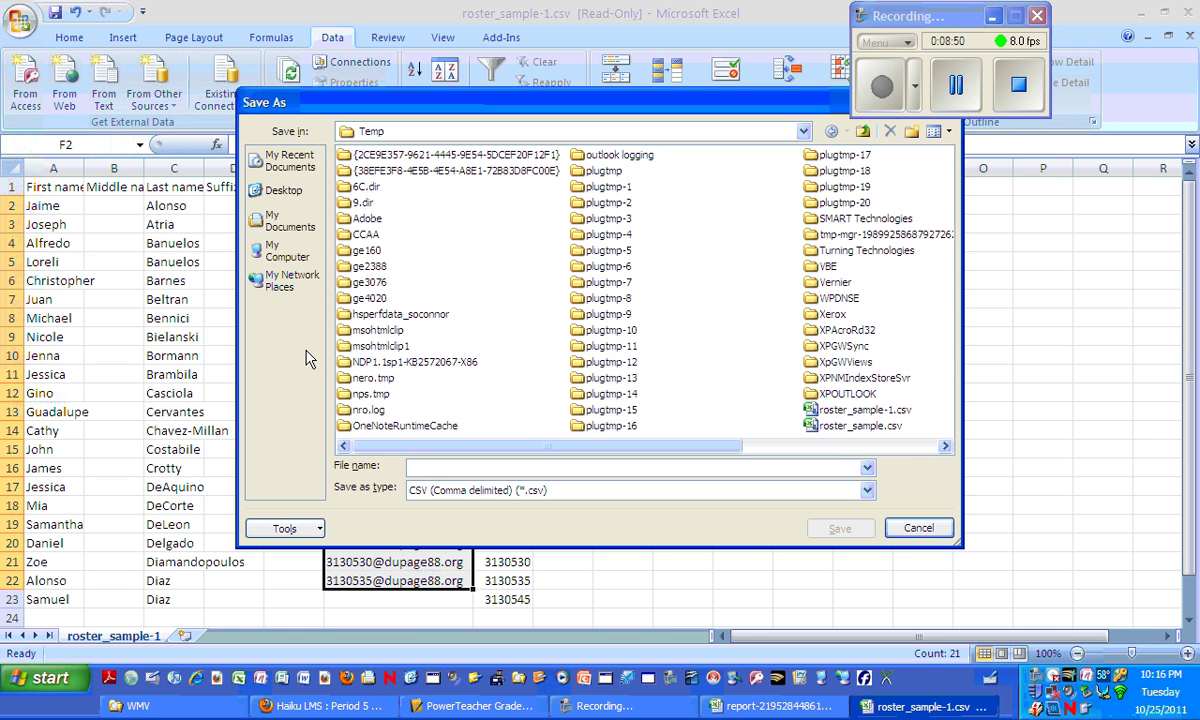
left_click(262, 190)
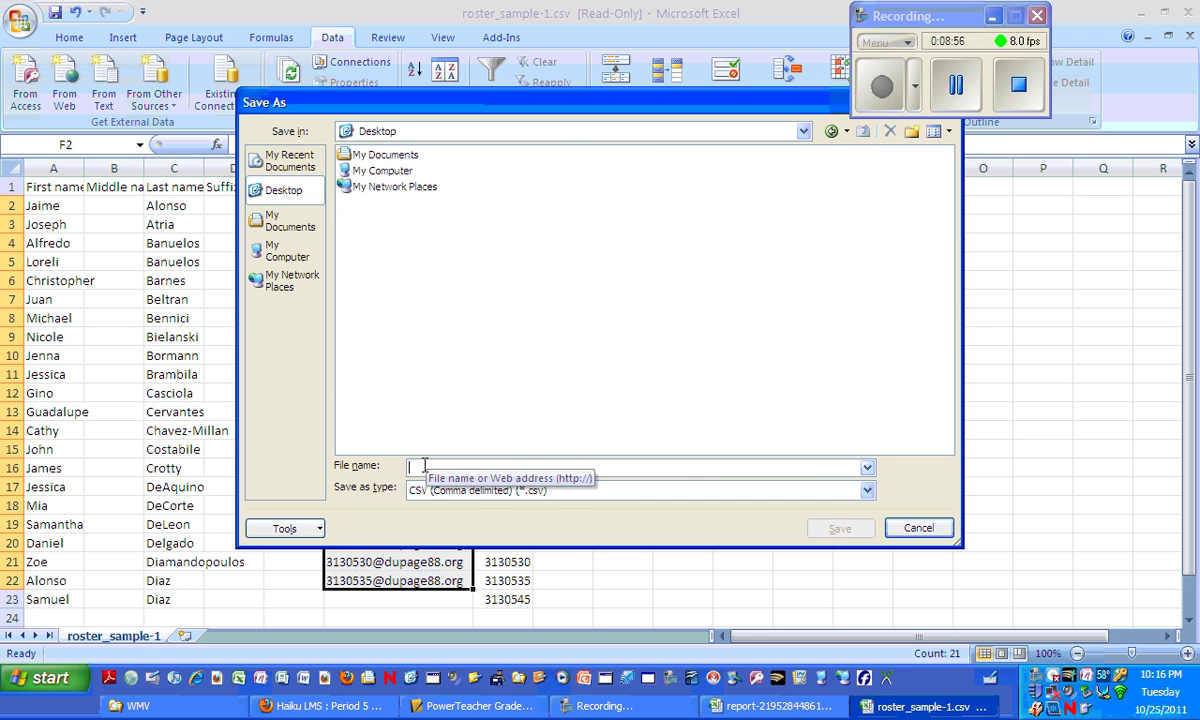
left_click(525, 465)
type("Period")
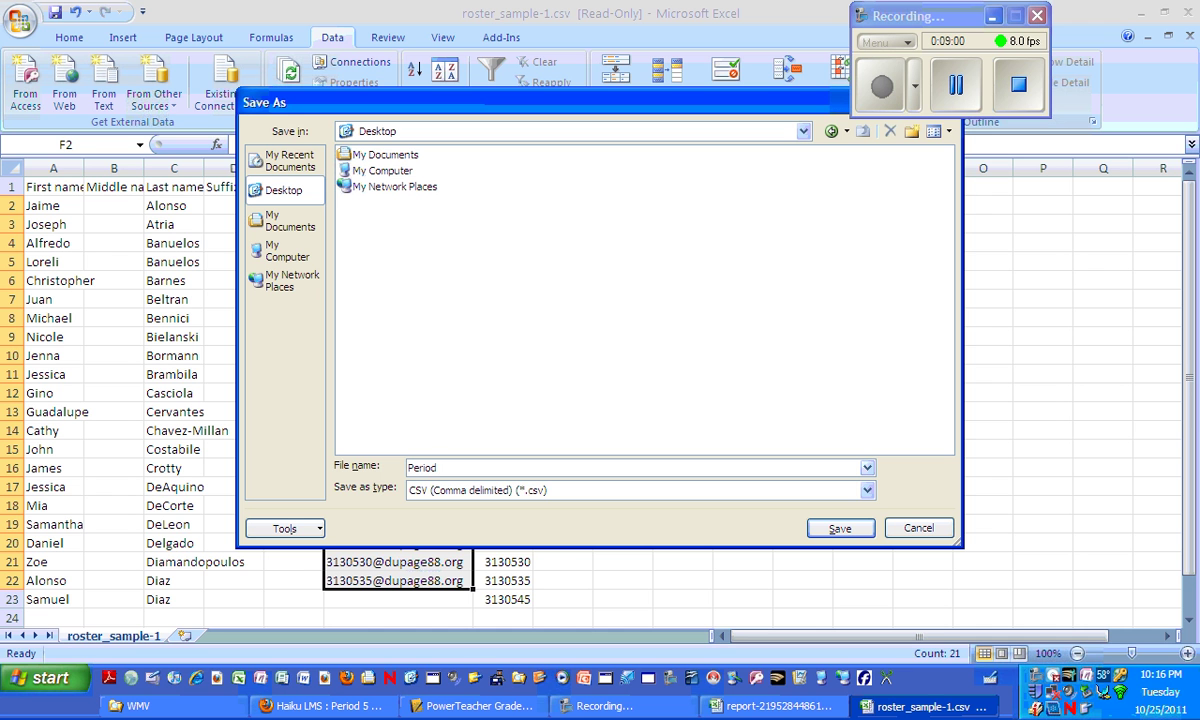
type(" 5 Roster")
left_click(853, 530)
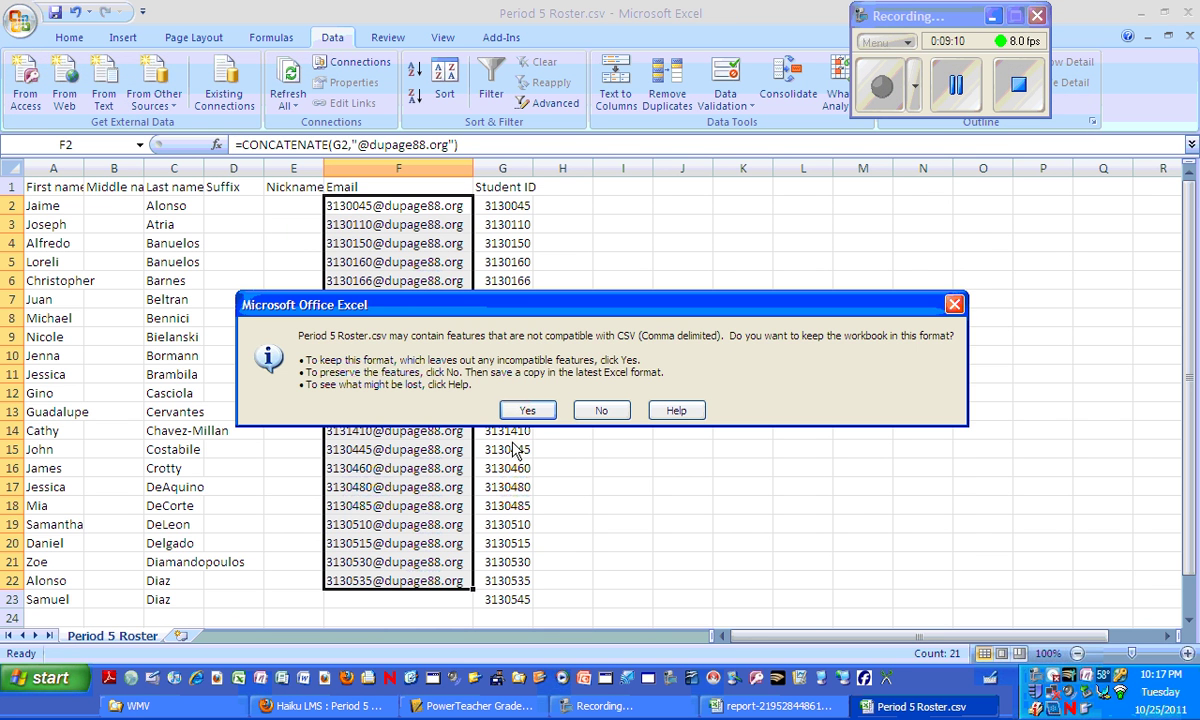
left_click(528, 415)
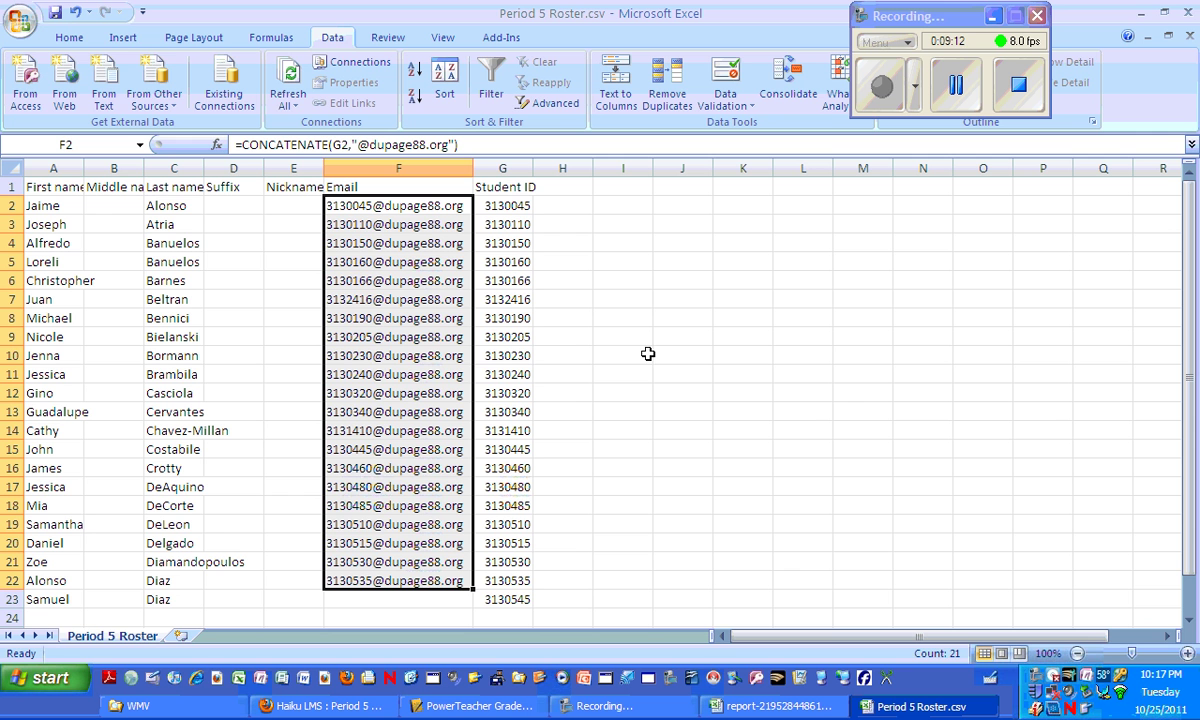
left_click(1141, 12)
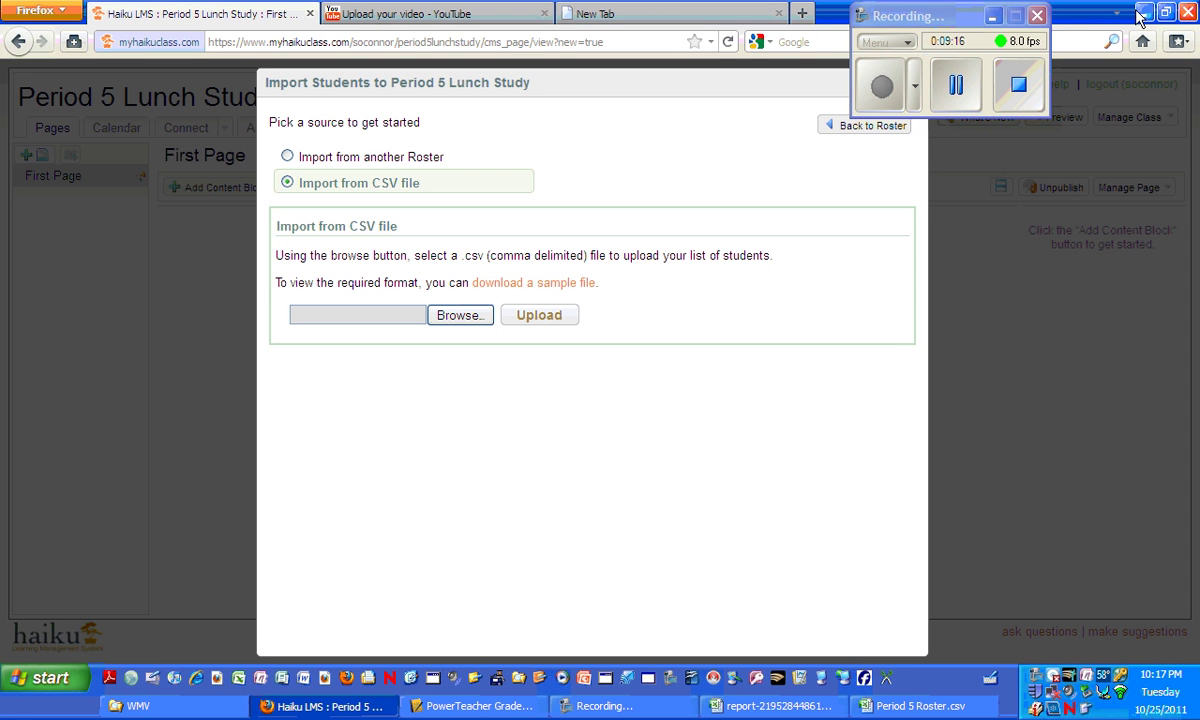
Minimize the other windows and restore the Haiku LMS browser window.
left_click(1141, 12)
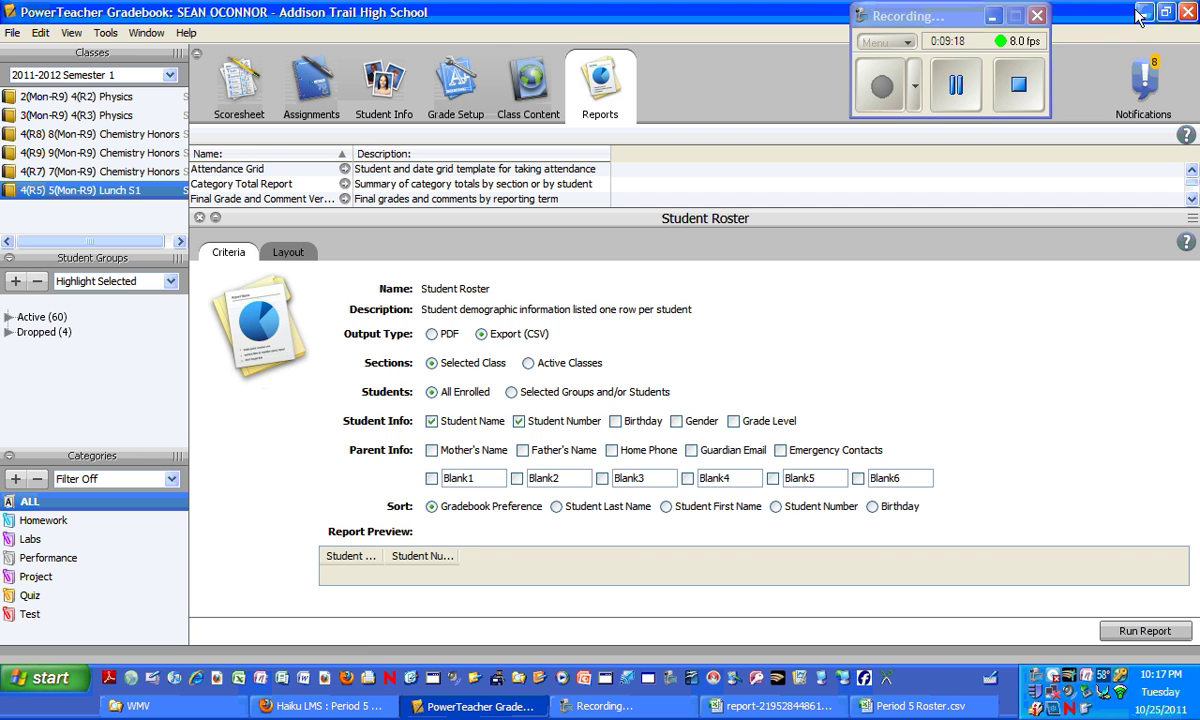
left_click(1140, 12)
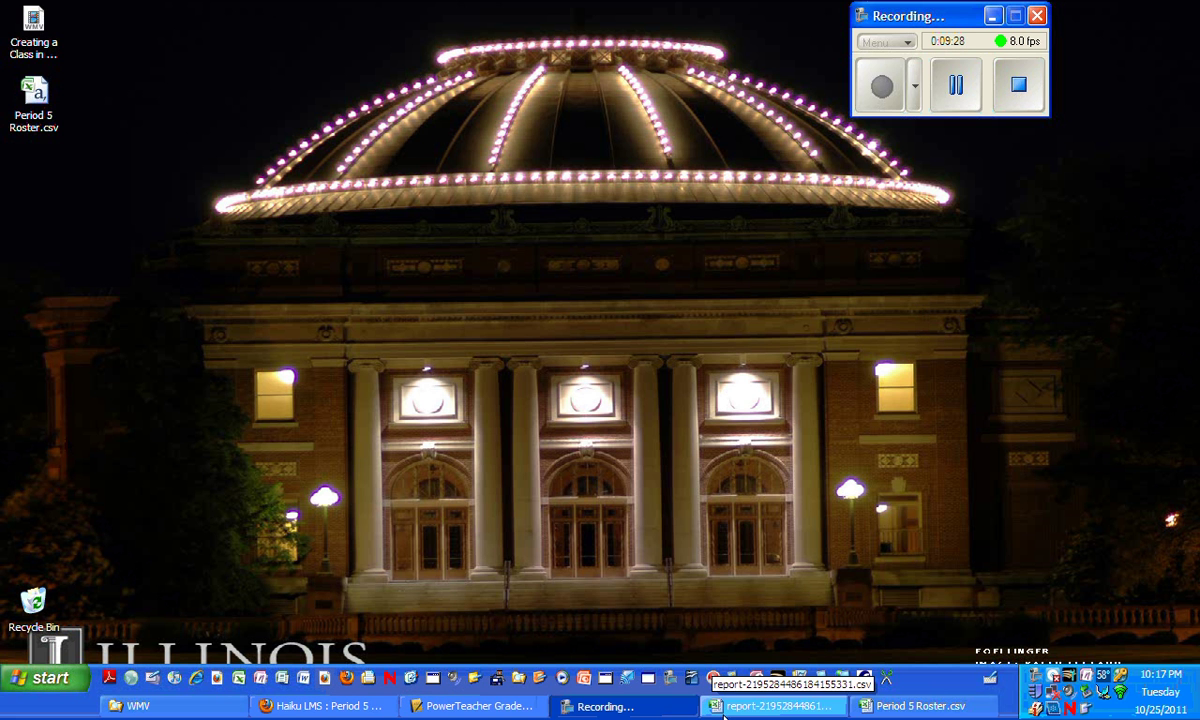
left_click(338, 712)
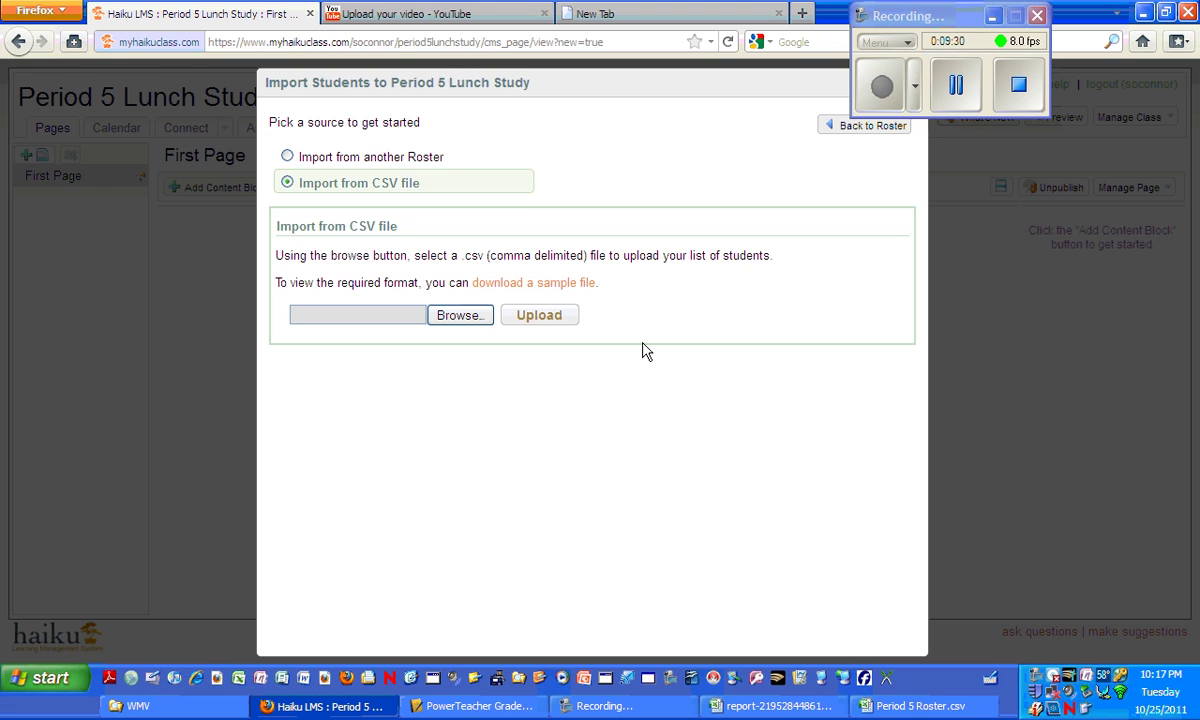
Upload Period 5 Roster.csv from the Desktop to the student import.
left_click(460, 318)
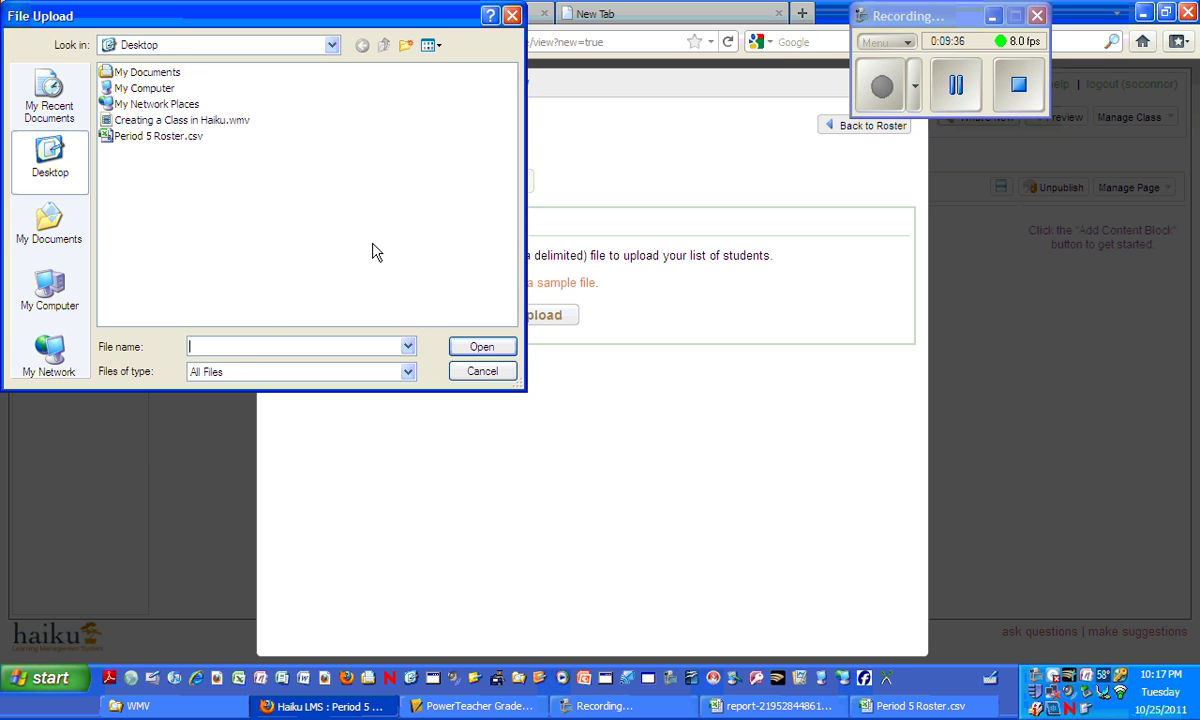
double_click(111, 142)
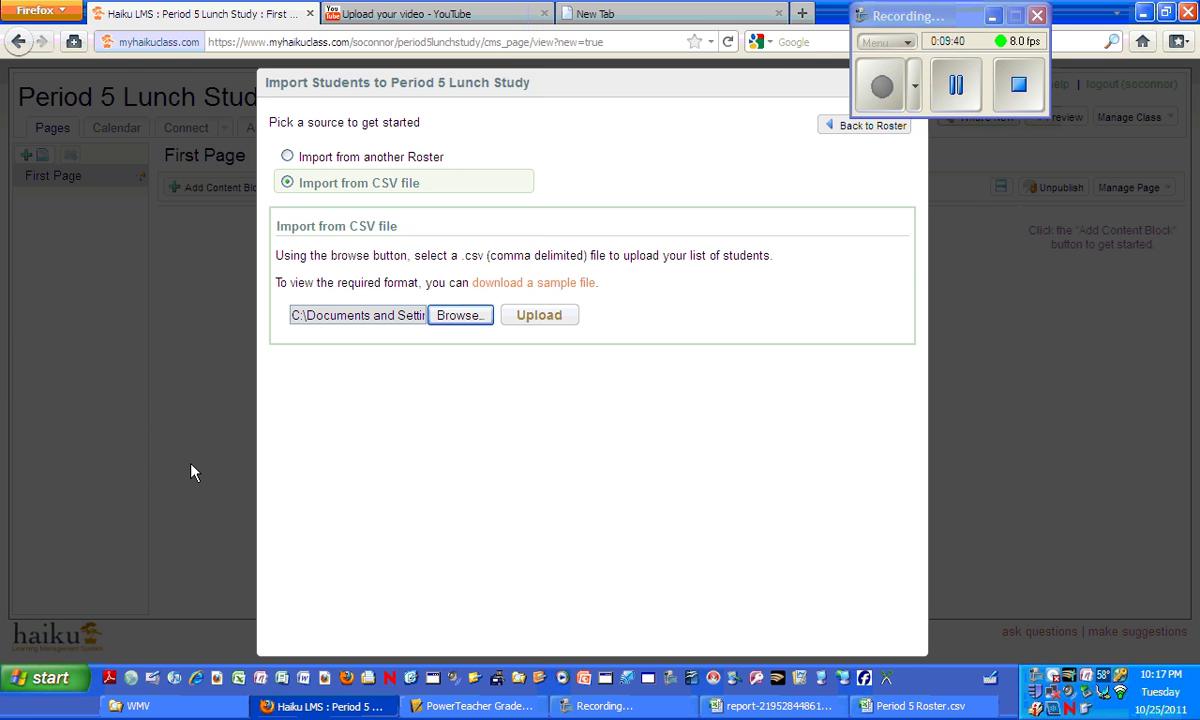
left_click(536, 317)
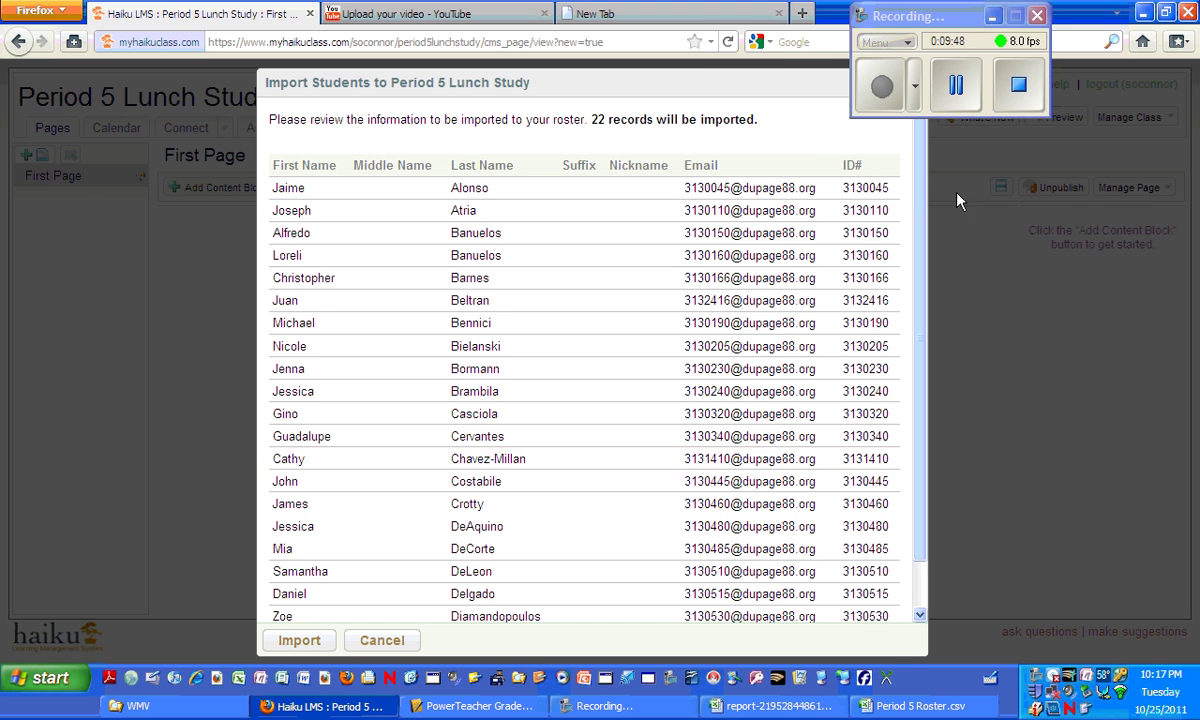
Check the 22 reviewed records and import them into the Period 5 Lunch Study roster.
left_click_drag(923, 200, 924, 287)
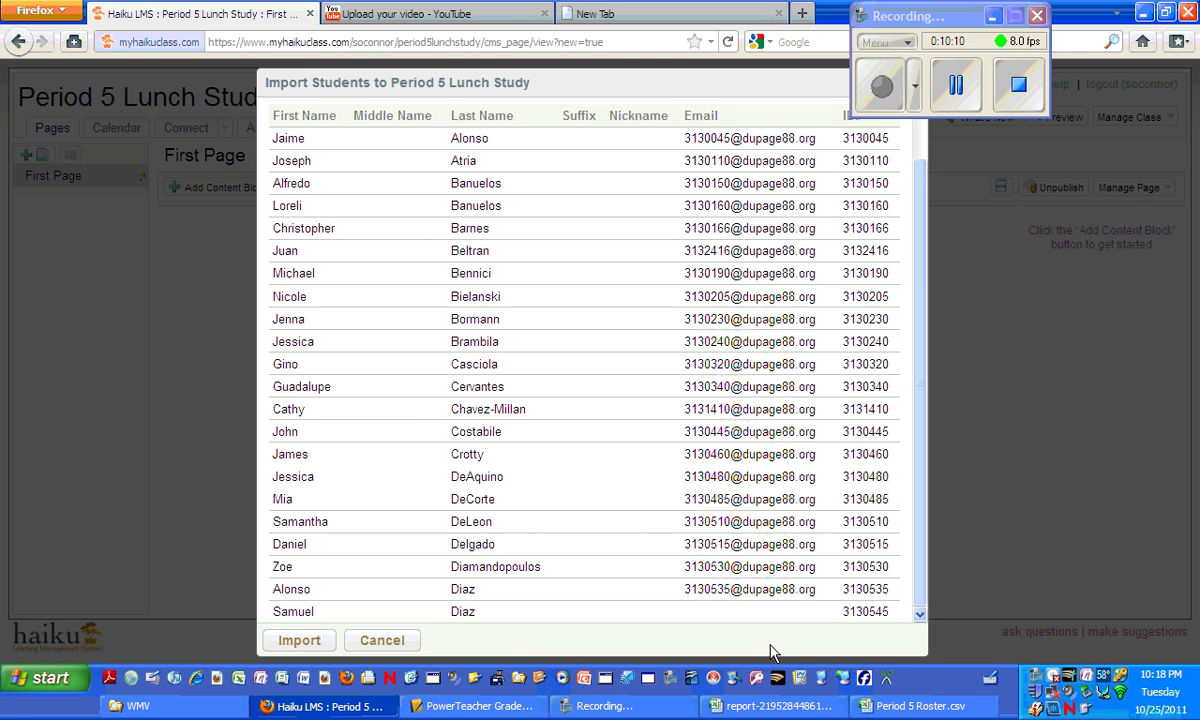
left_click(299, 641)
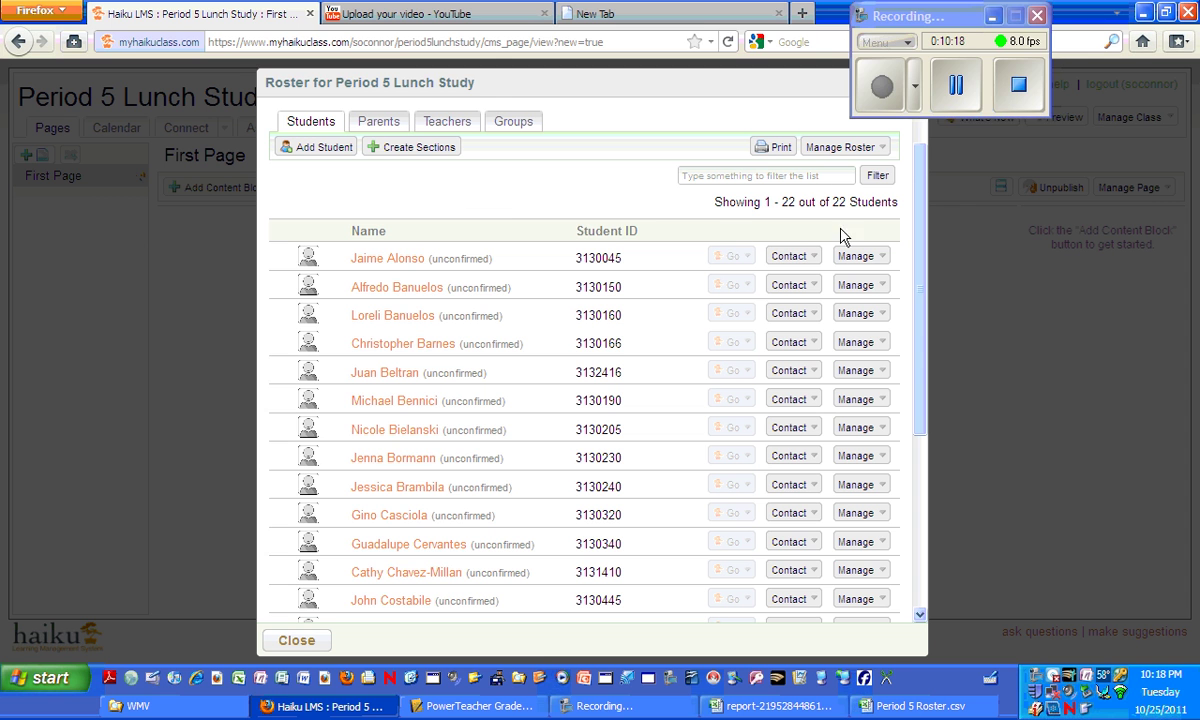
left_click_drag(968, 23, 1068, 96)
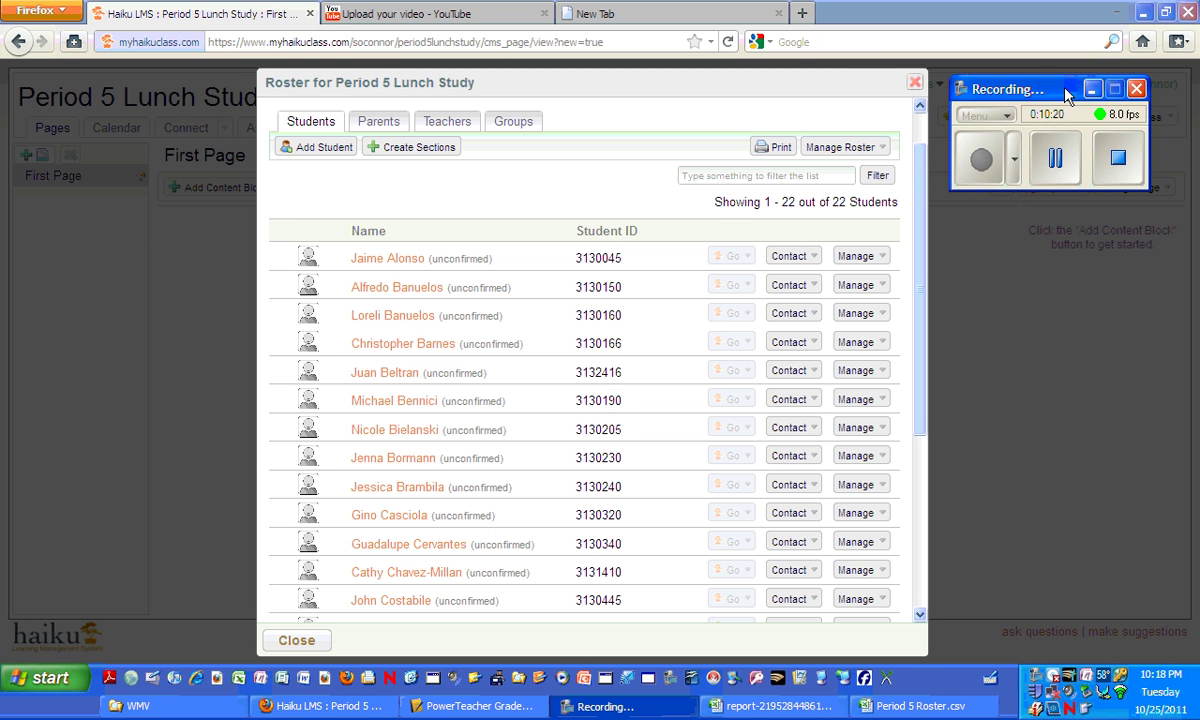